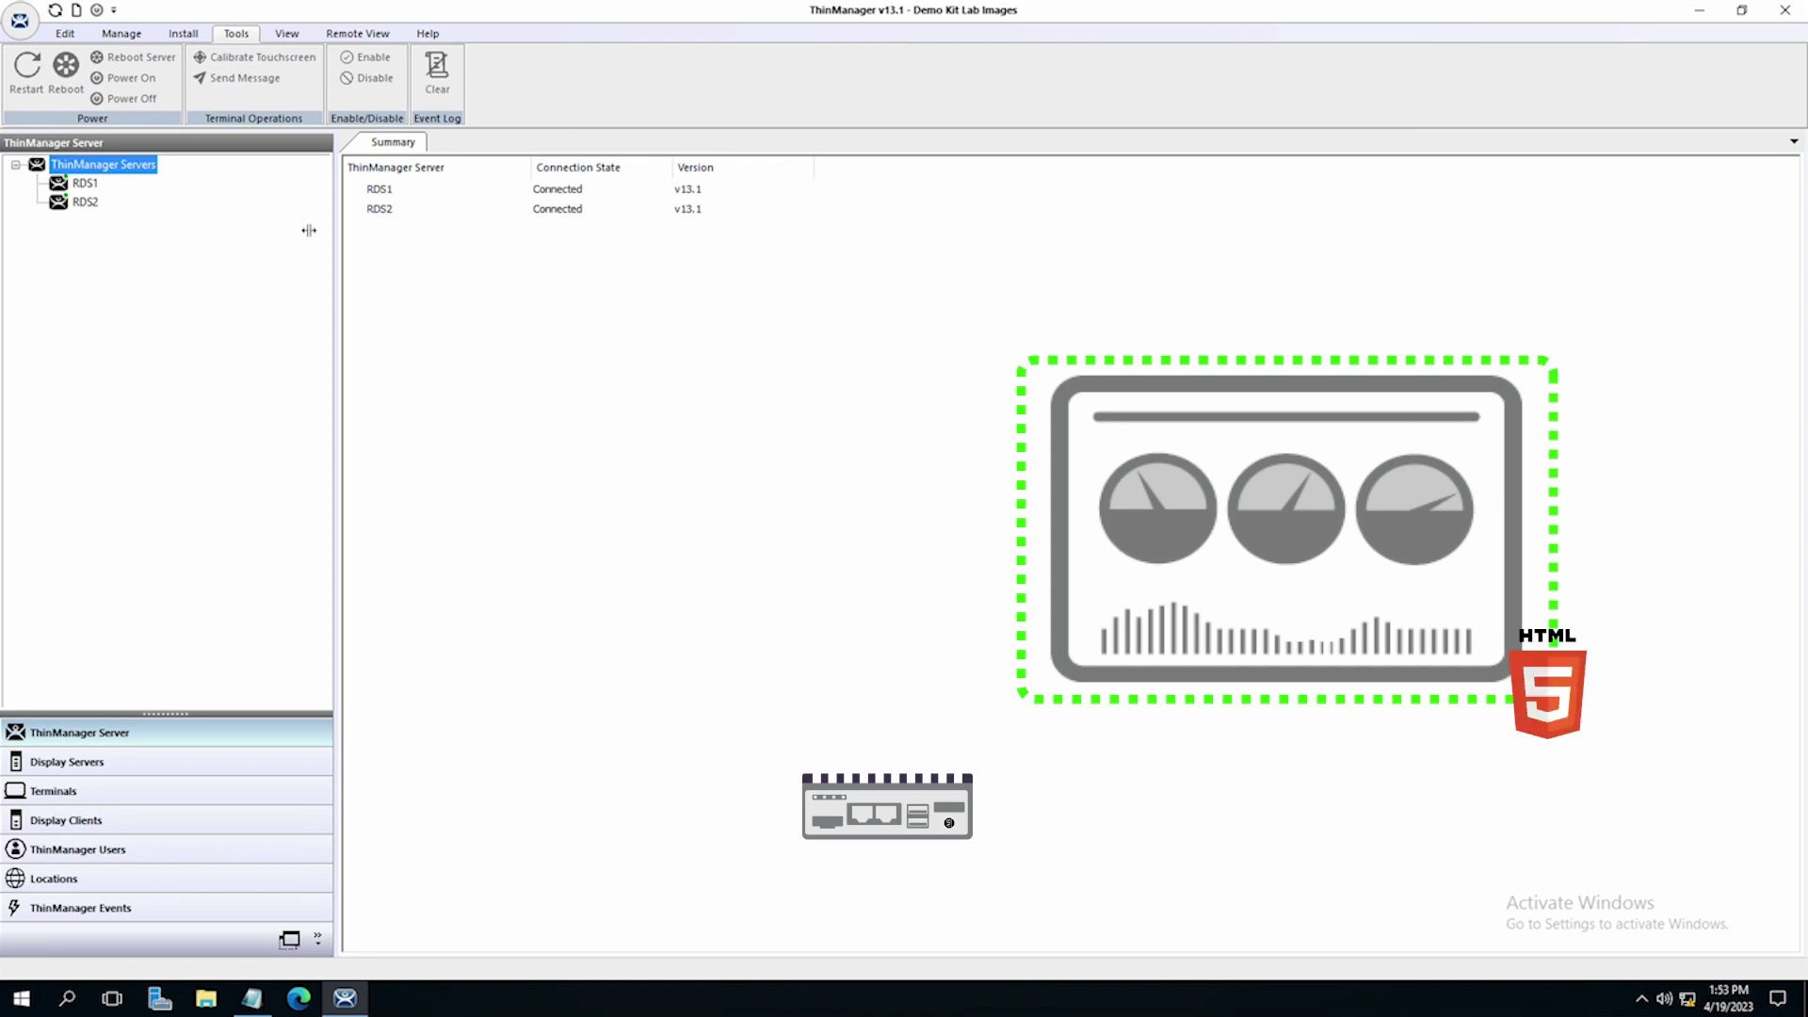
From the Edit tab, show the Terminals tree with terminal 6300T's configuration details
left_click(68, 35)
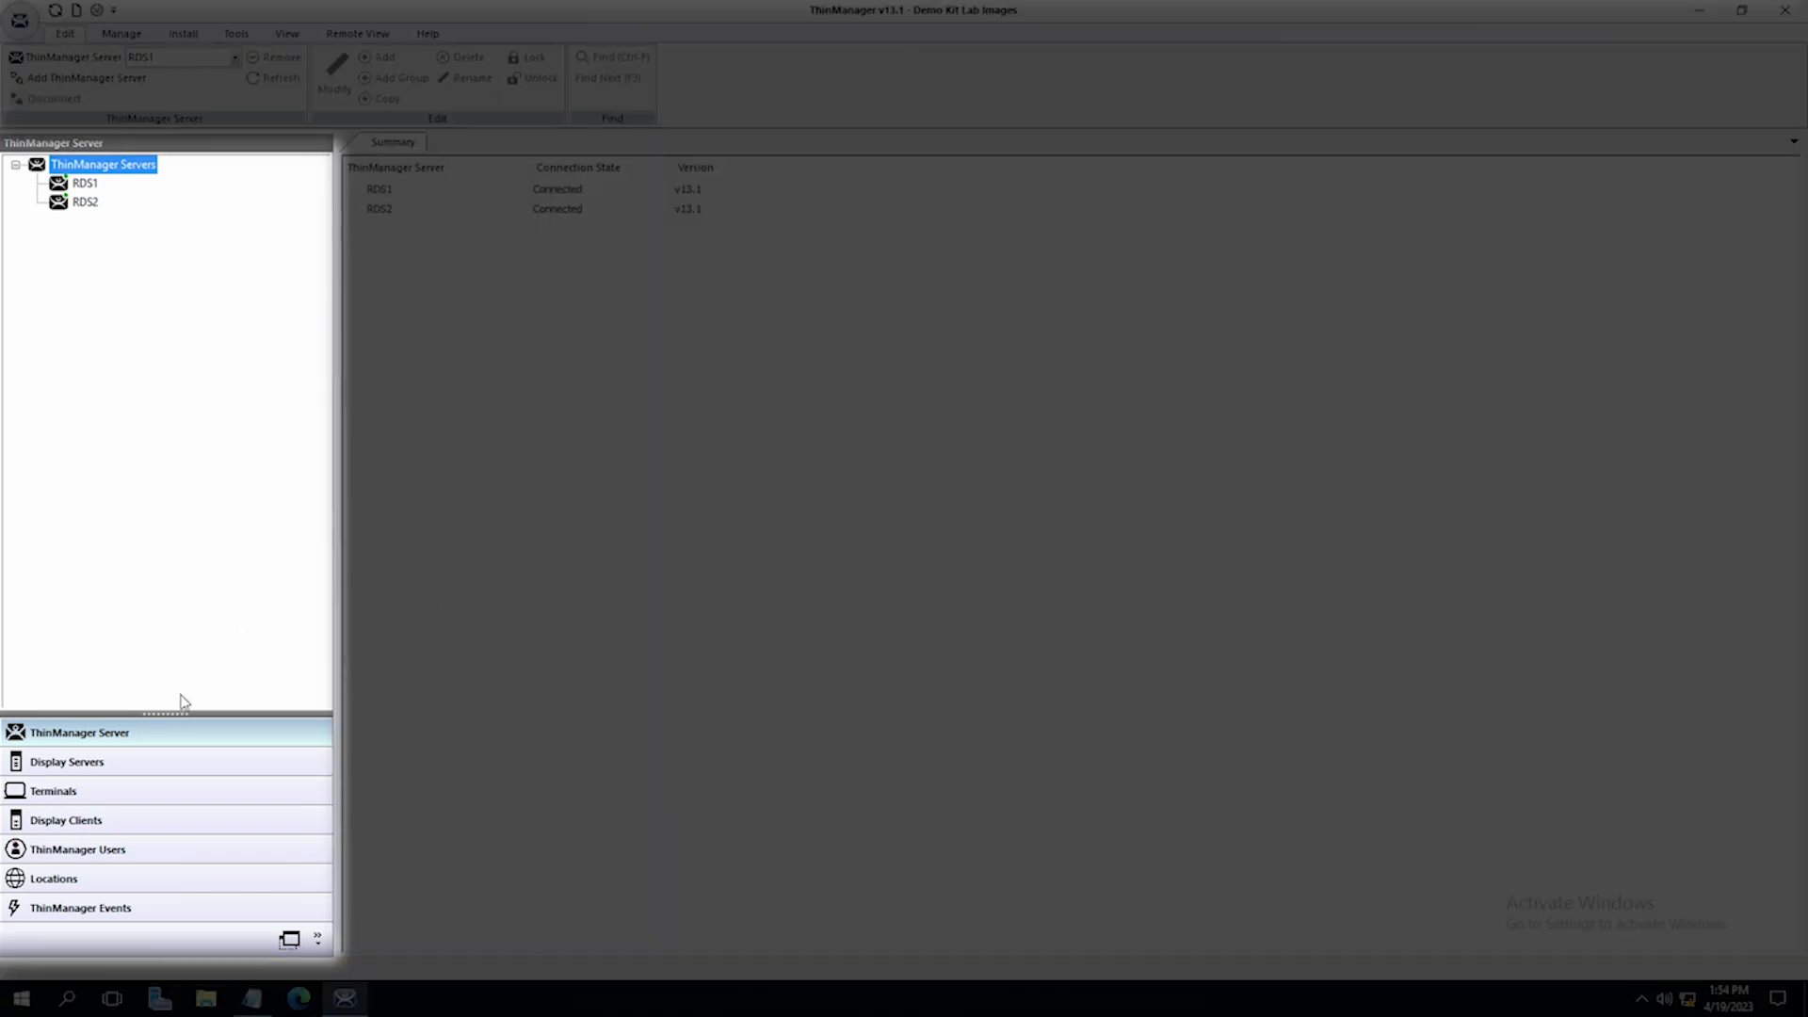
left_click(116, 796)
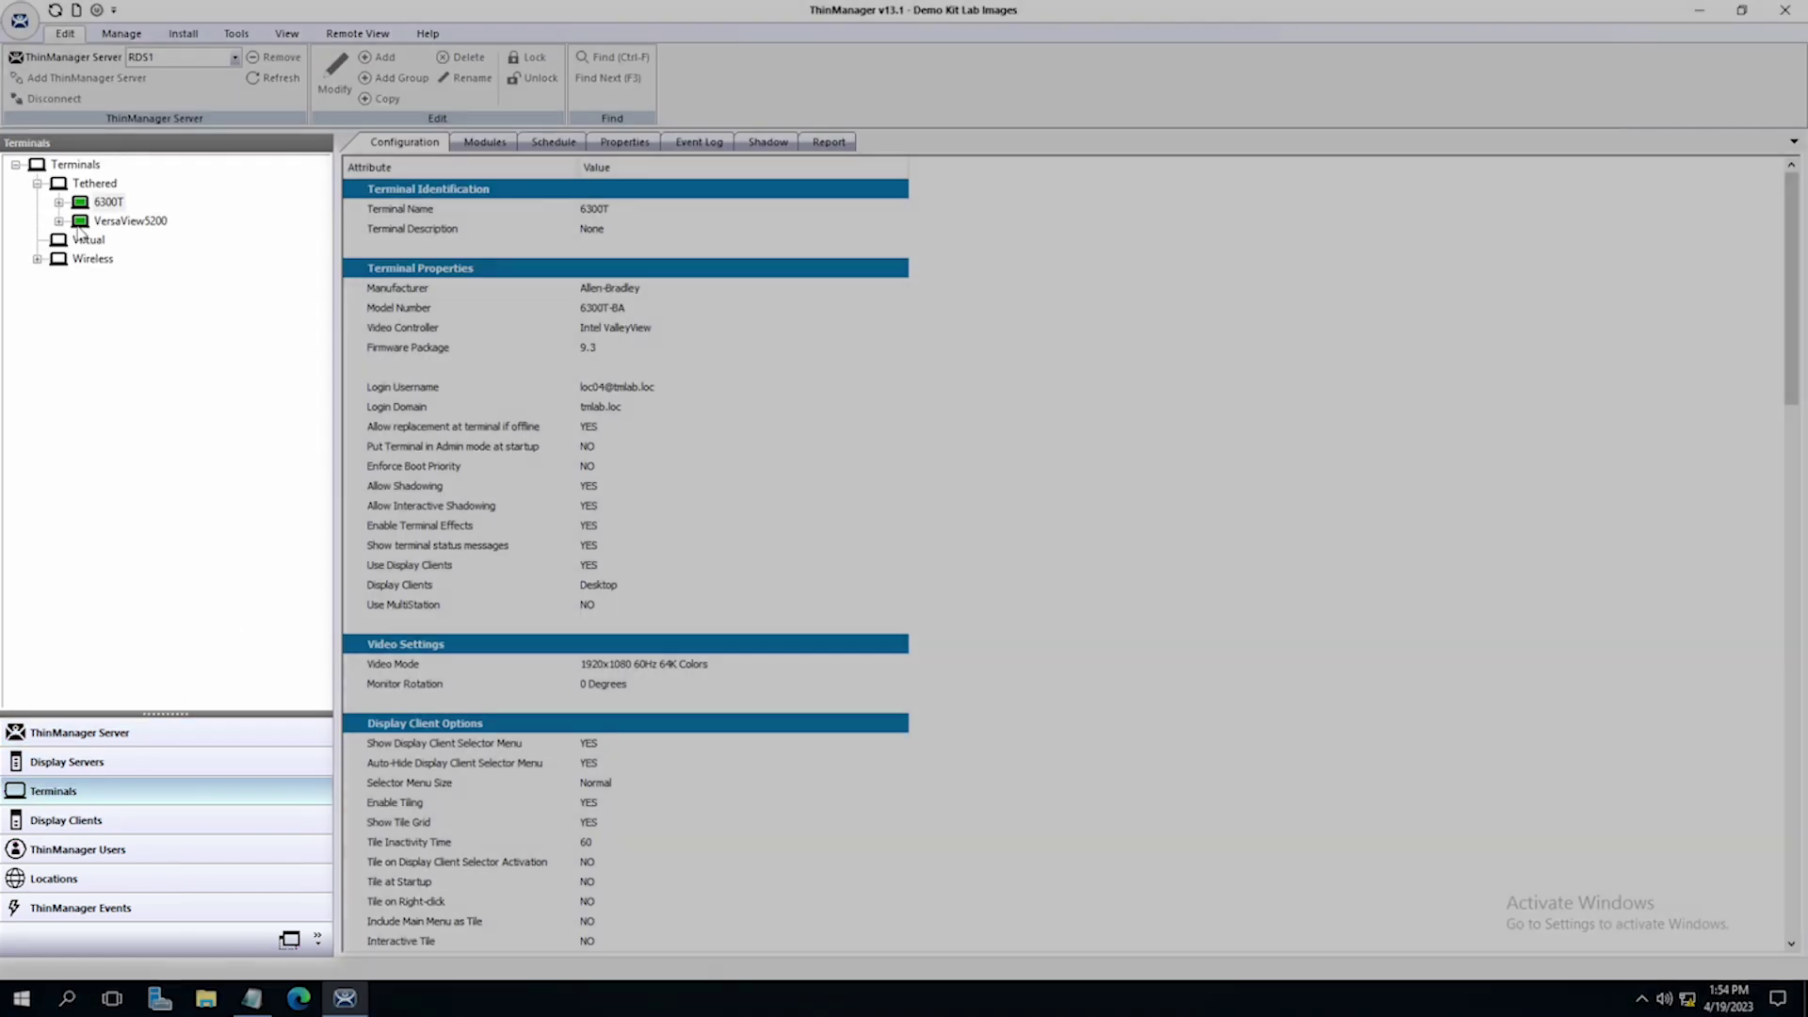
In terminal 6300T's configuration wizard, check Enable Container Hosting and finish
left_click(79, 203)
double_click(359, 504)
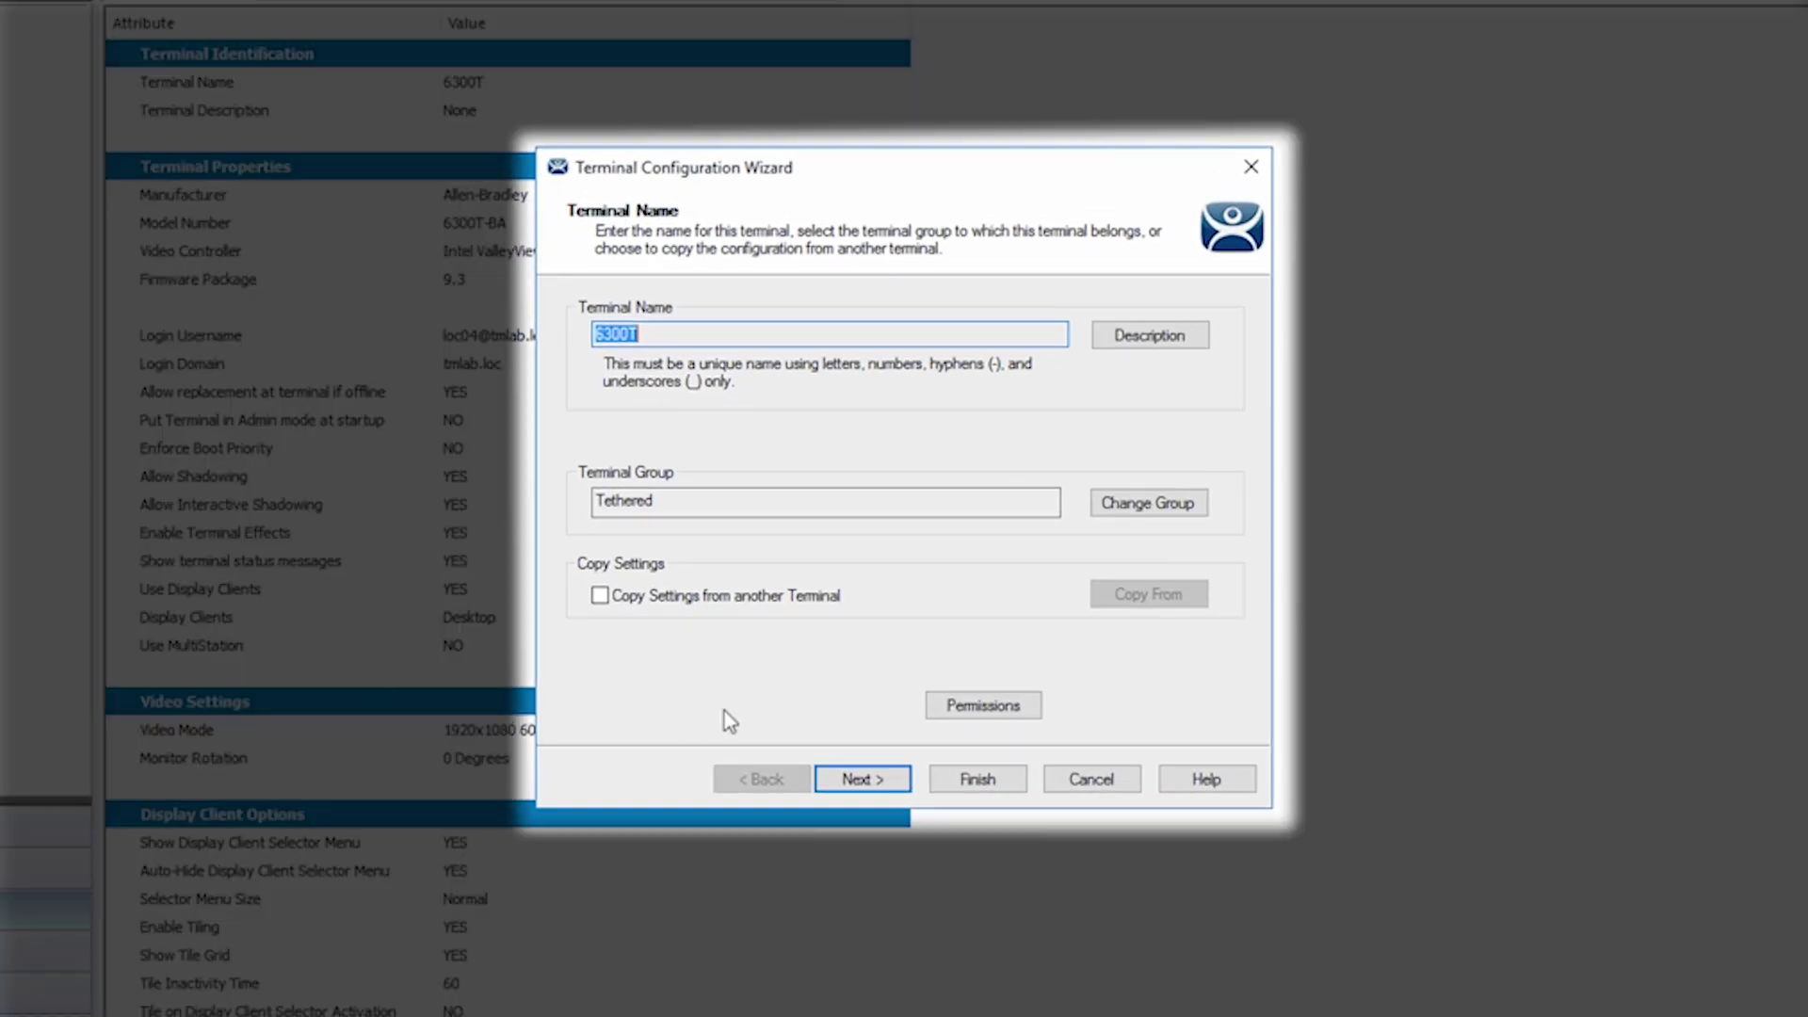
left_click(851, 774)
left_click(854, 780)
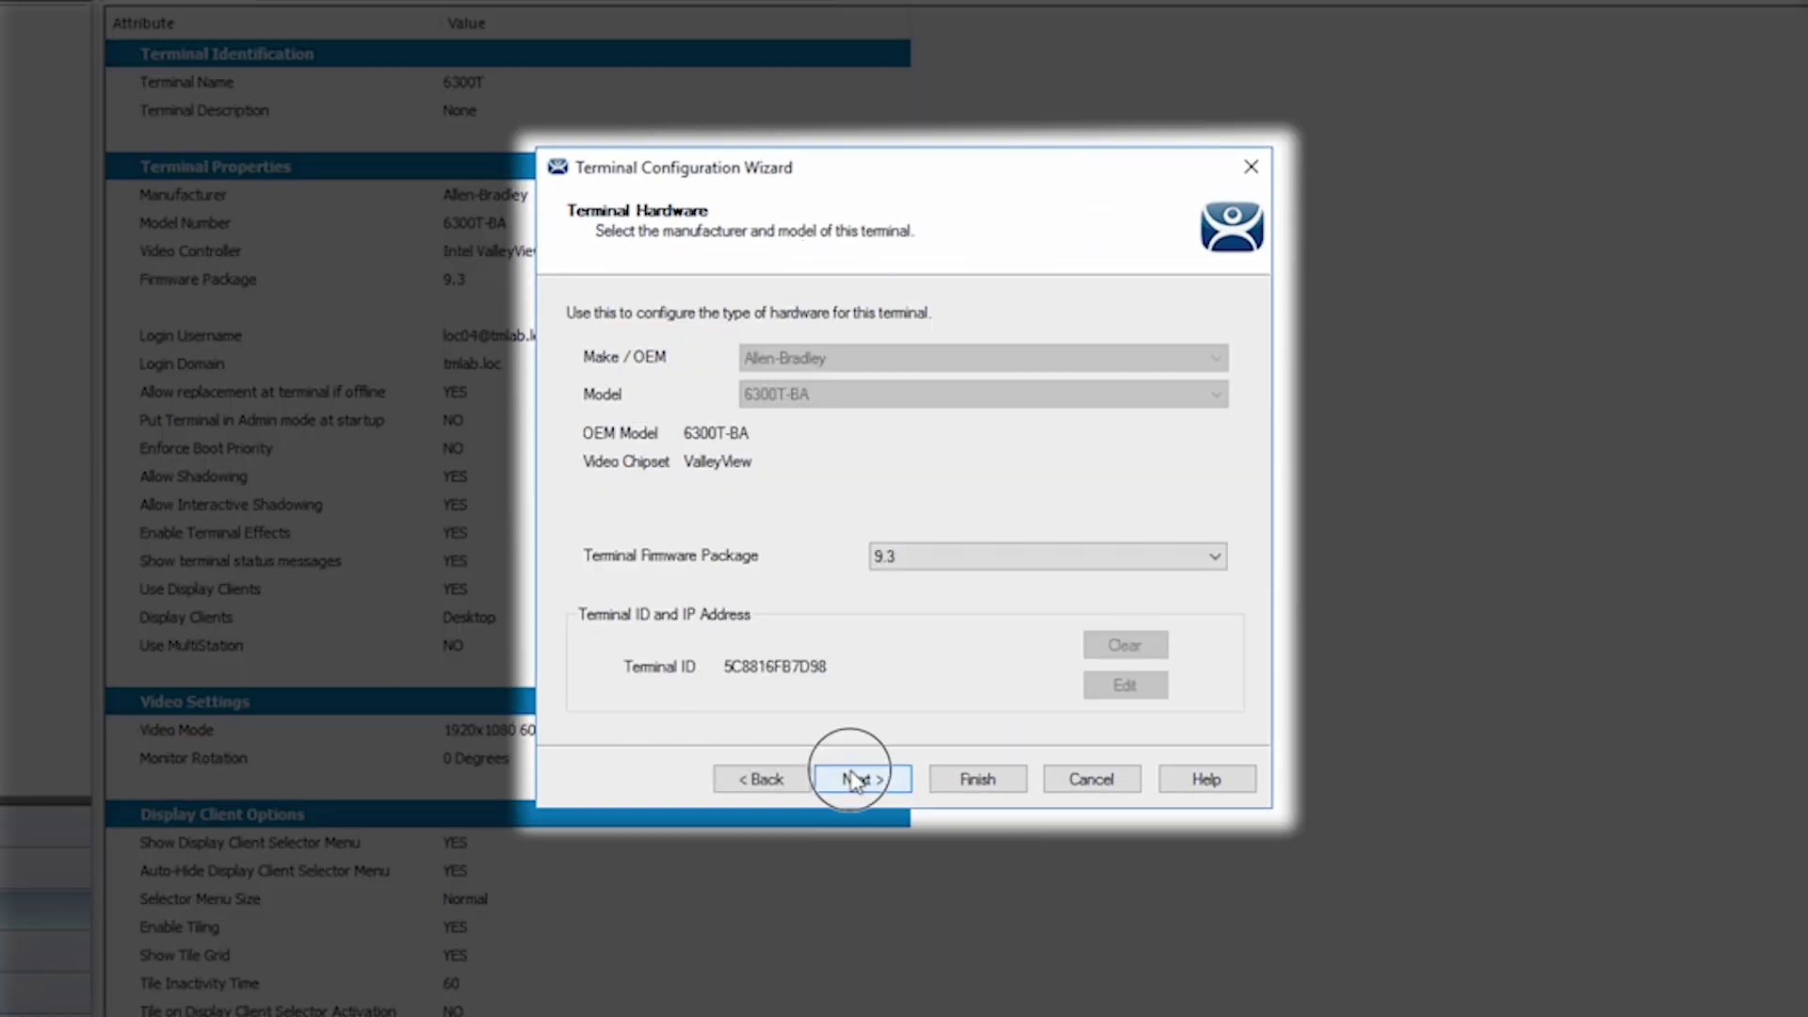
left_click(854, 780)
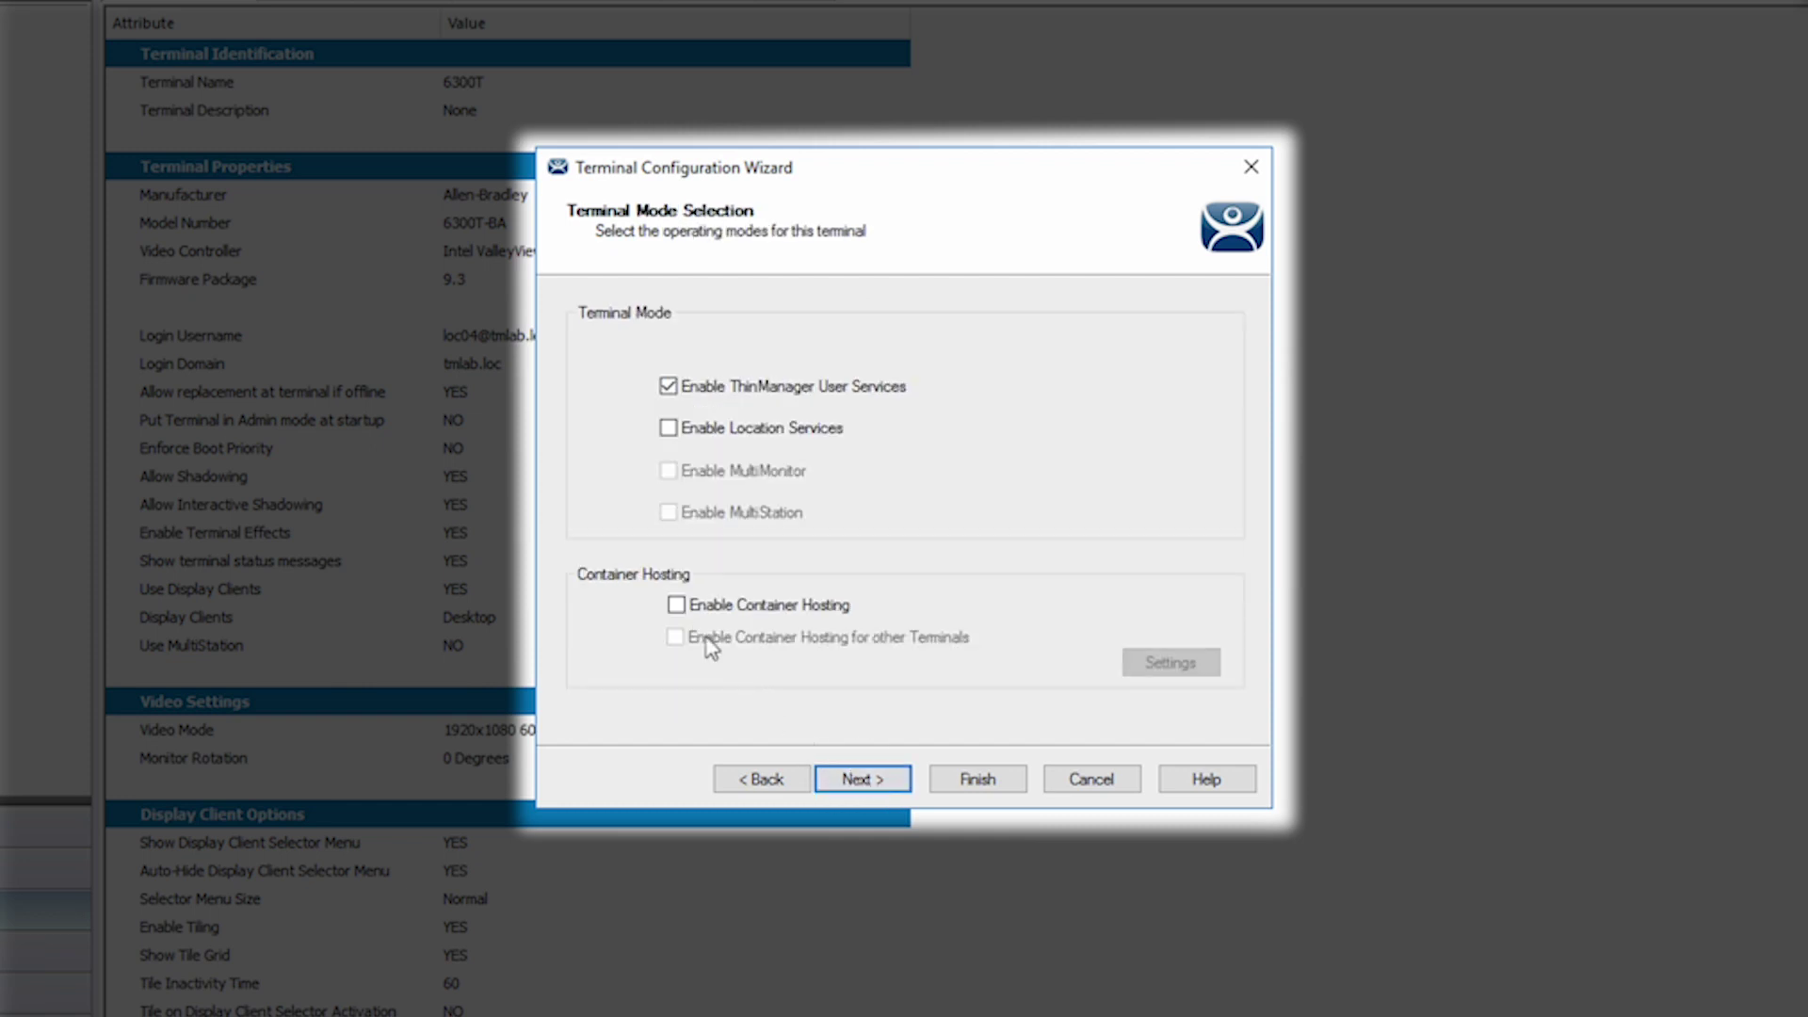
left_click(676, 605)
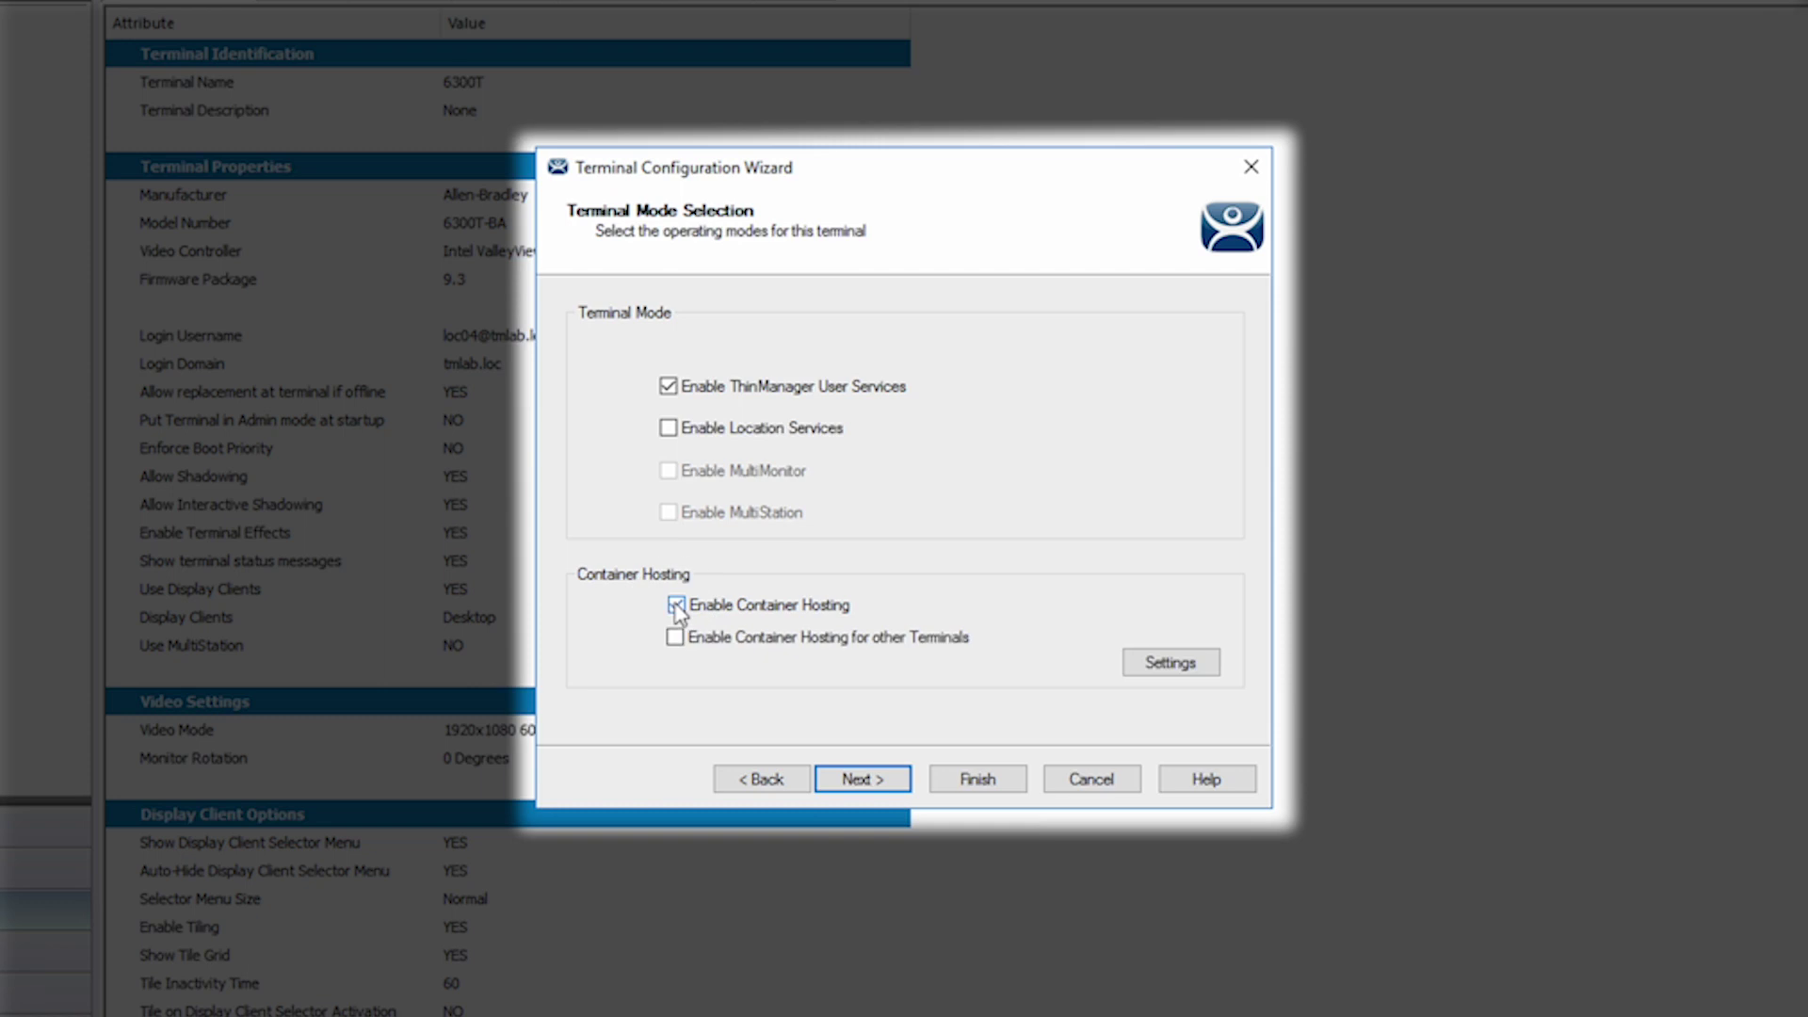
left_click(974, 779)
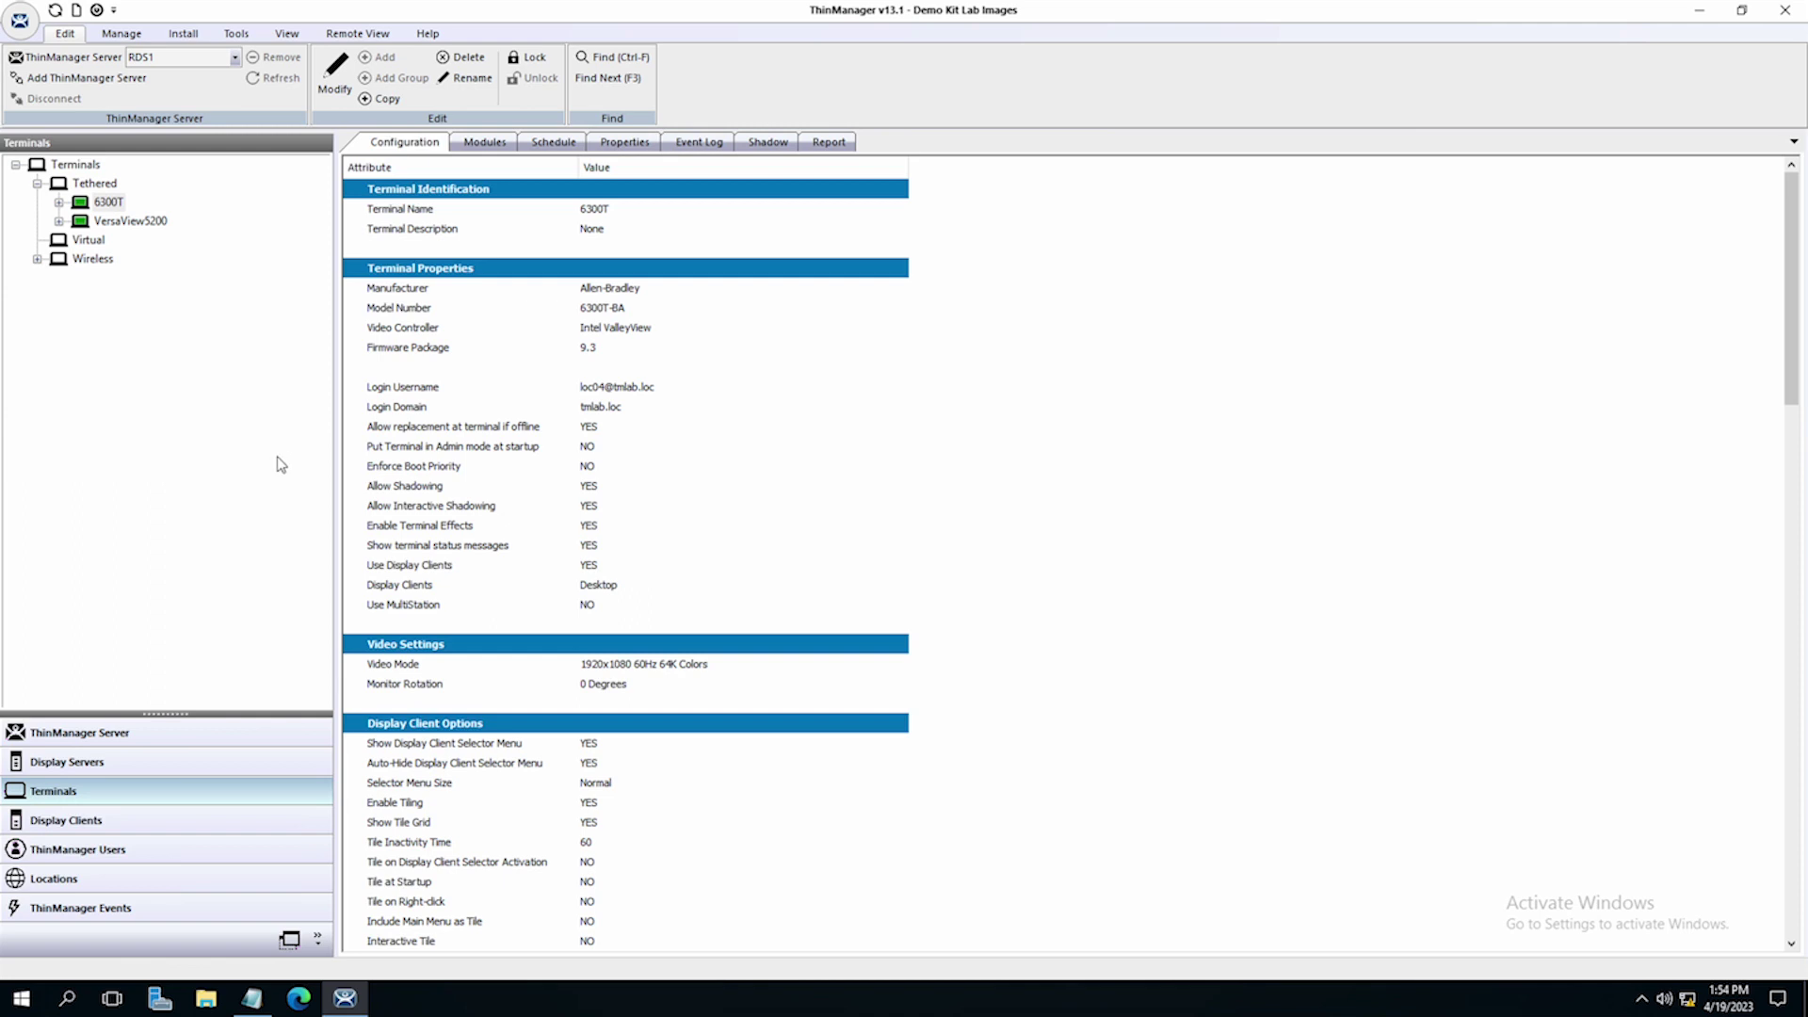
Reboot terminal 6300T from the Tools tab, confirming with Yes
left_click(237, 38)
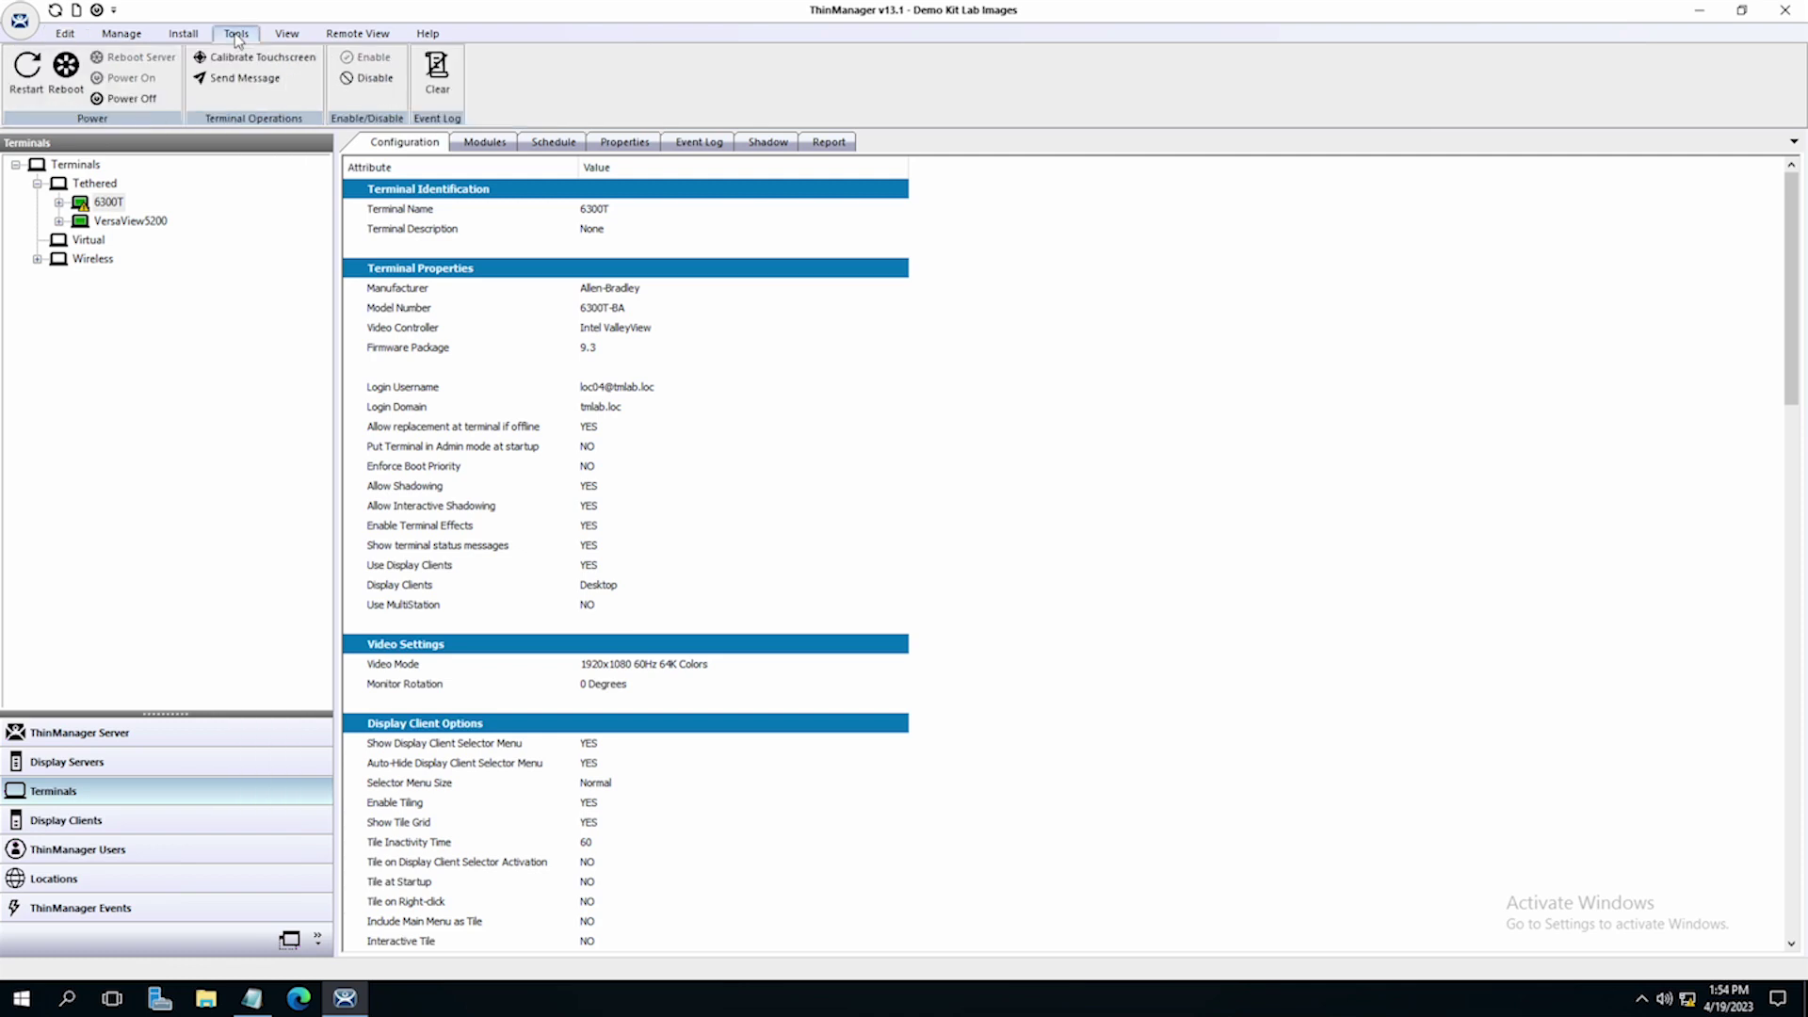
left_click(68, 77)
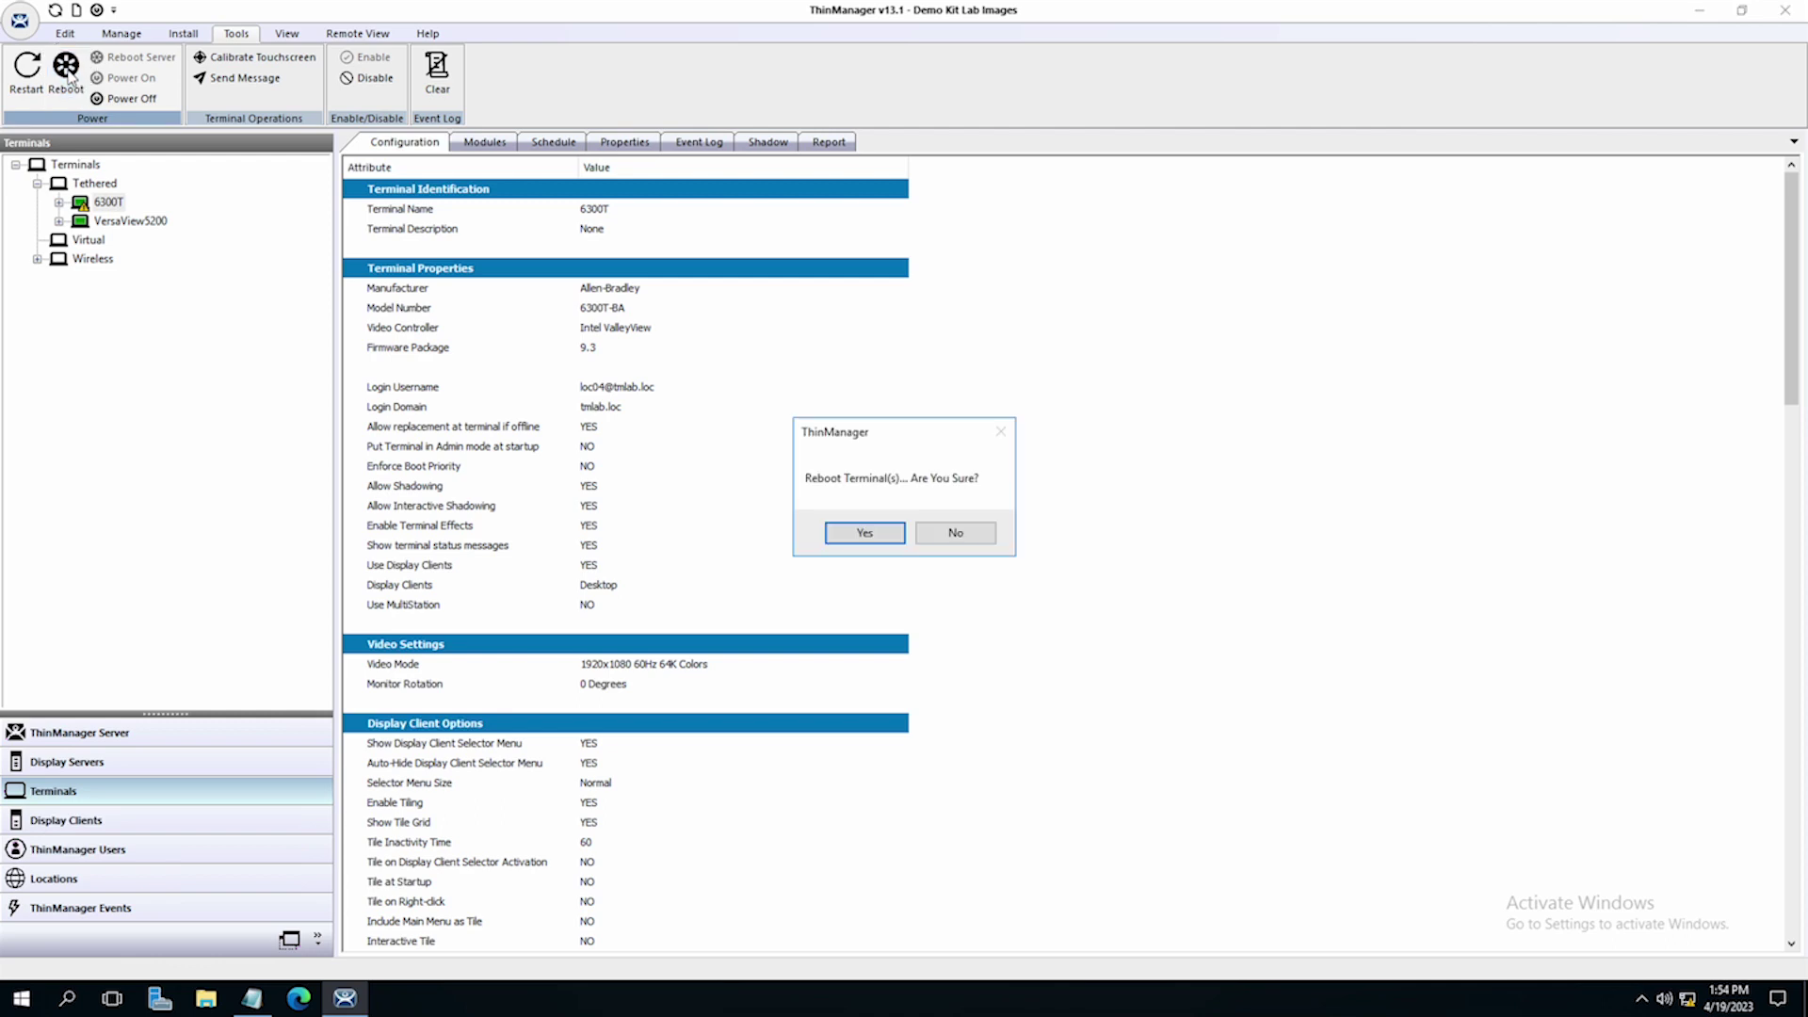
left_click(868, 534)
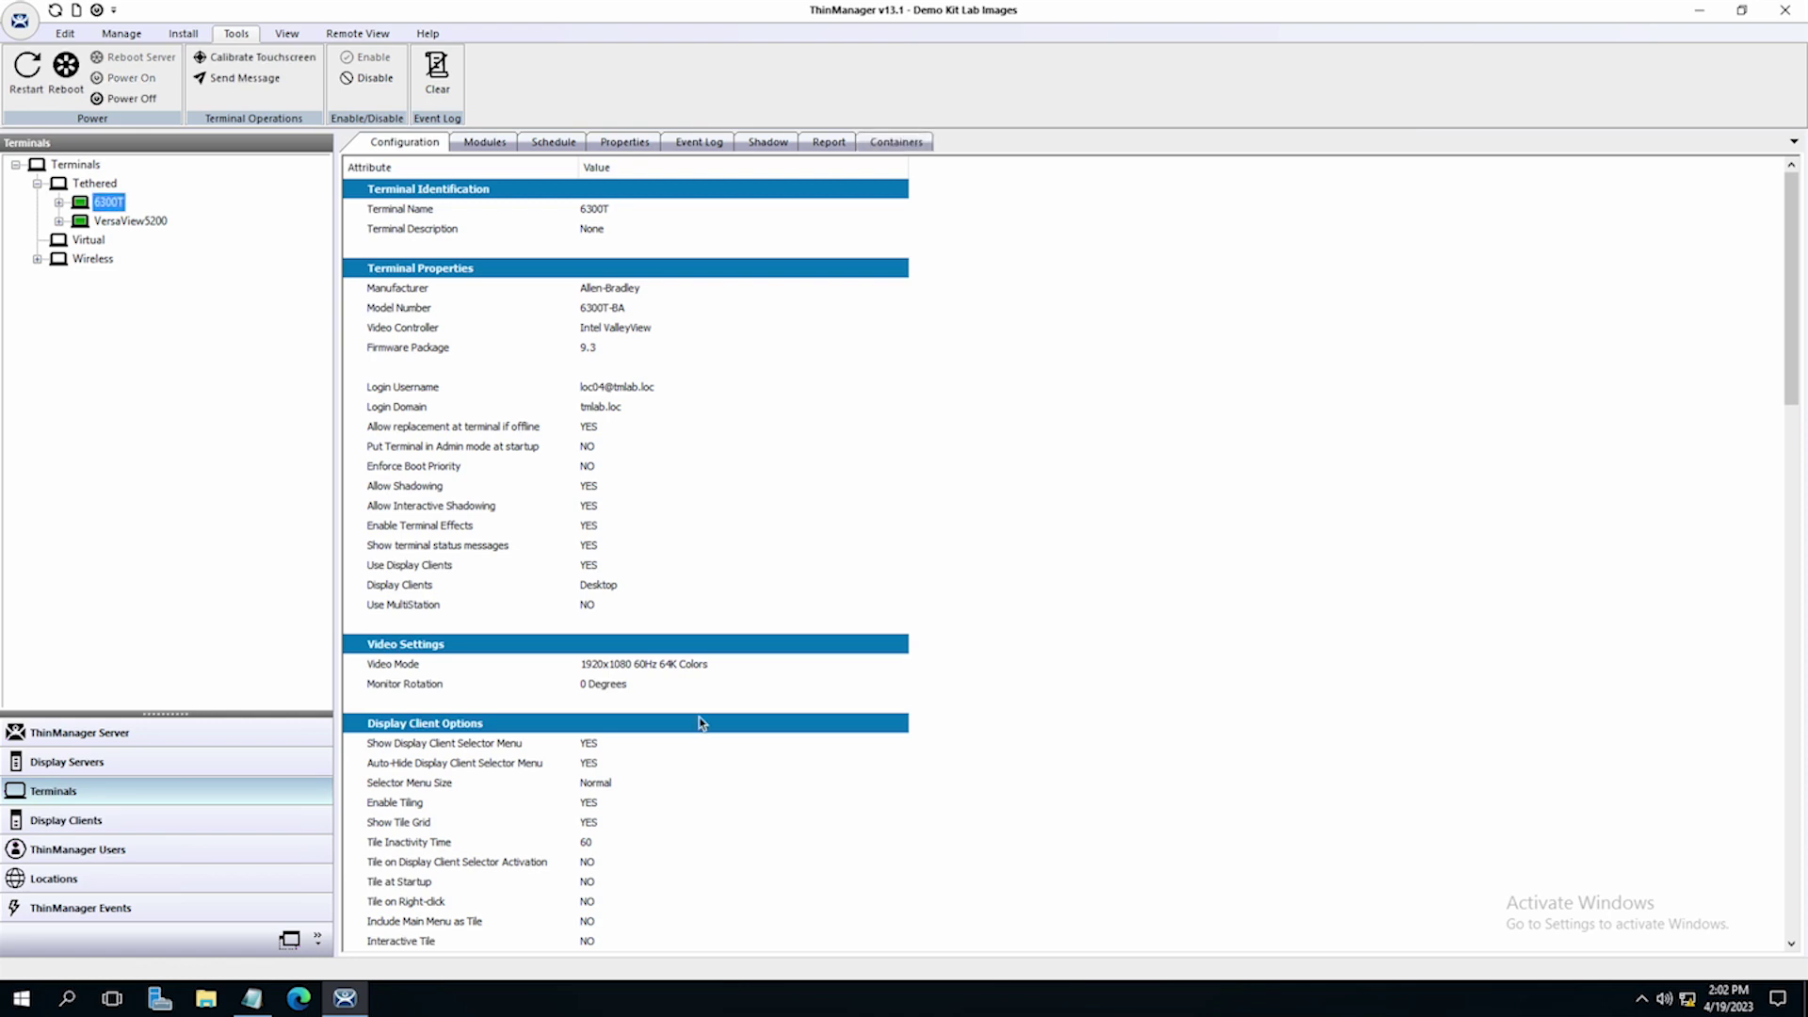
left_click(65, 34)
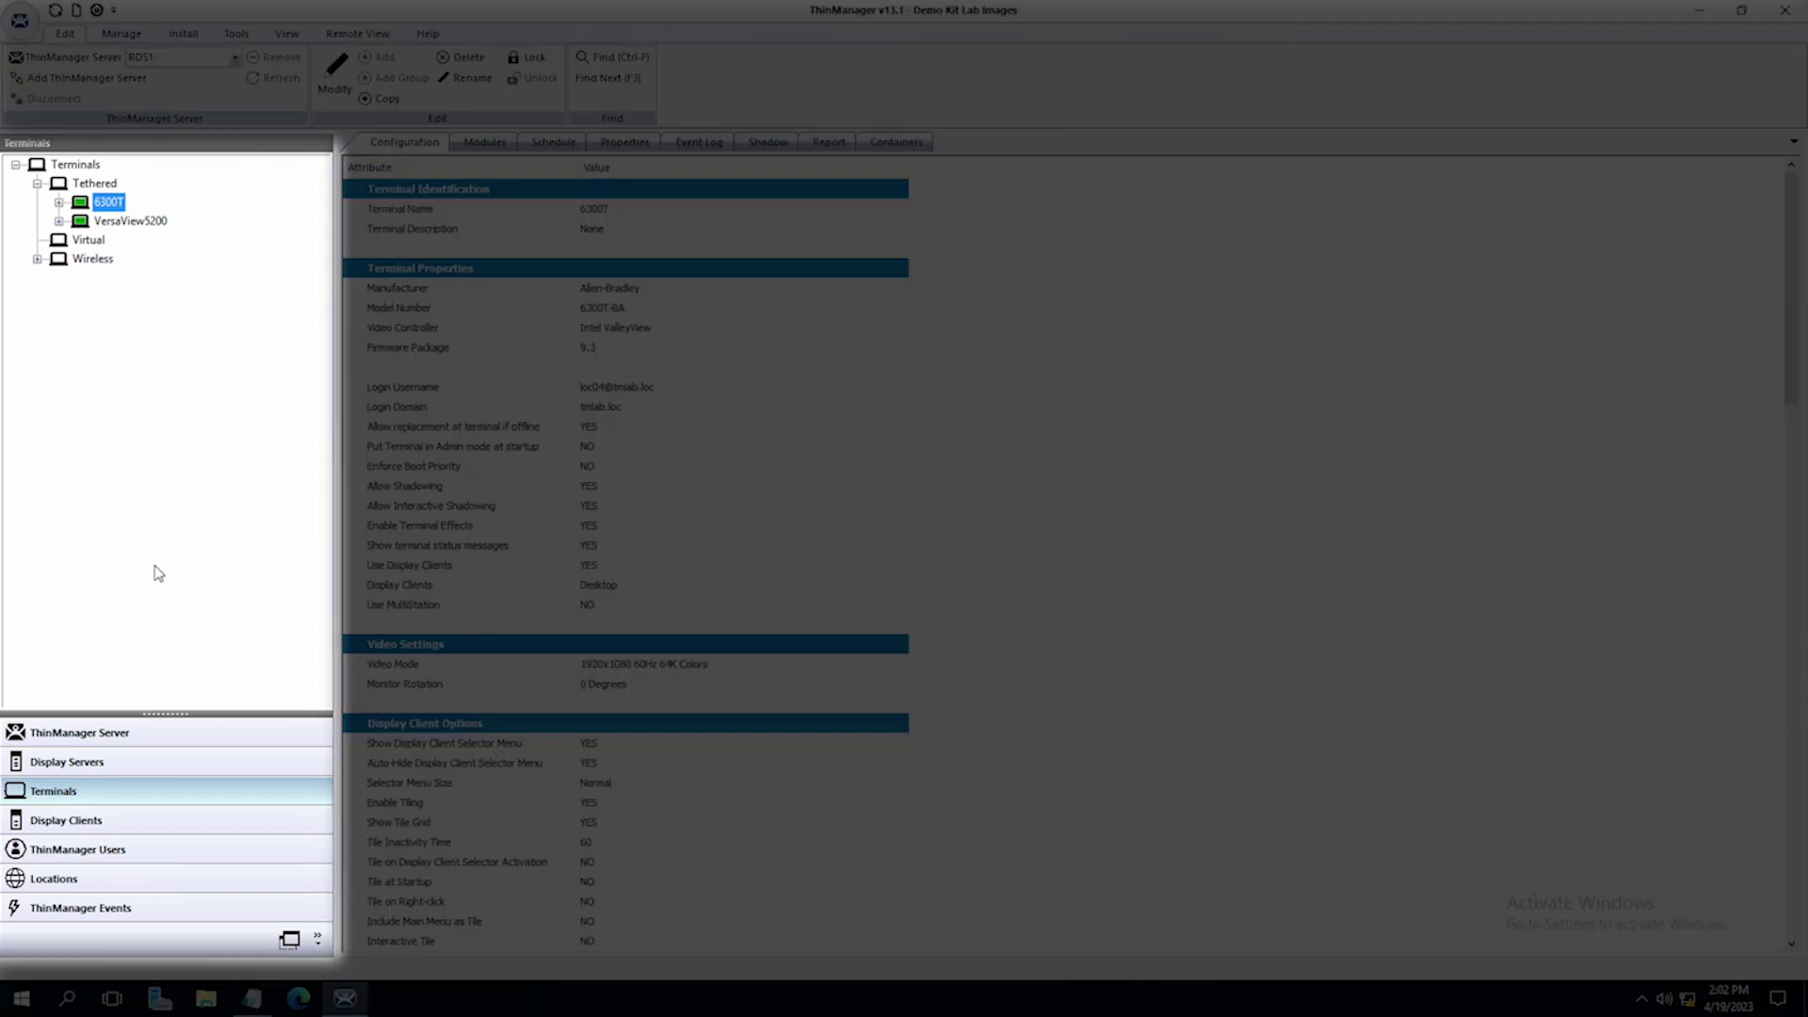
Add a Container Host display client named WebAppInternal with chrome as its container application
left_click(117, 823)
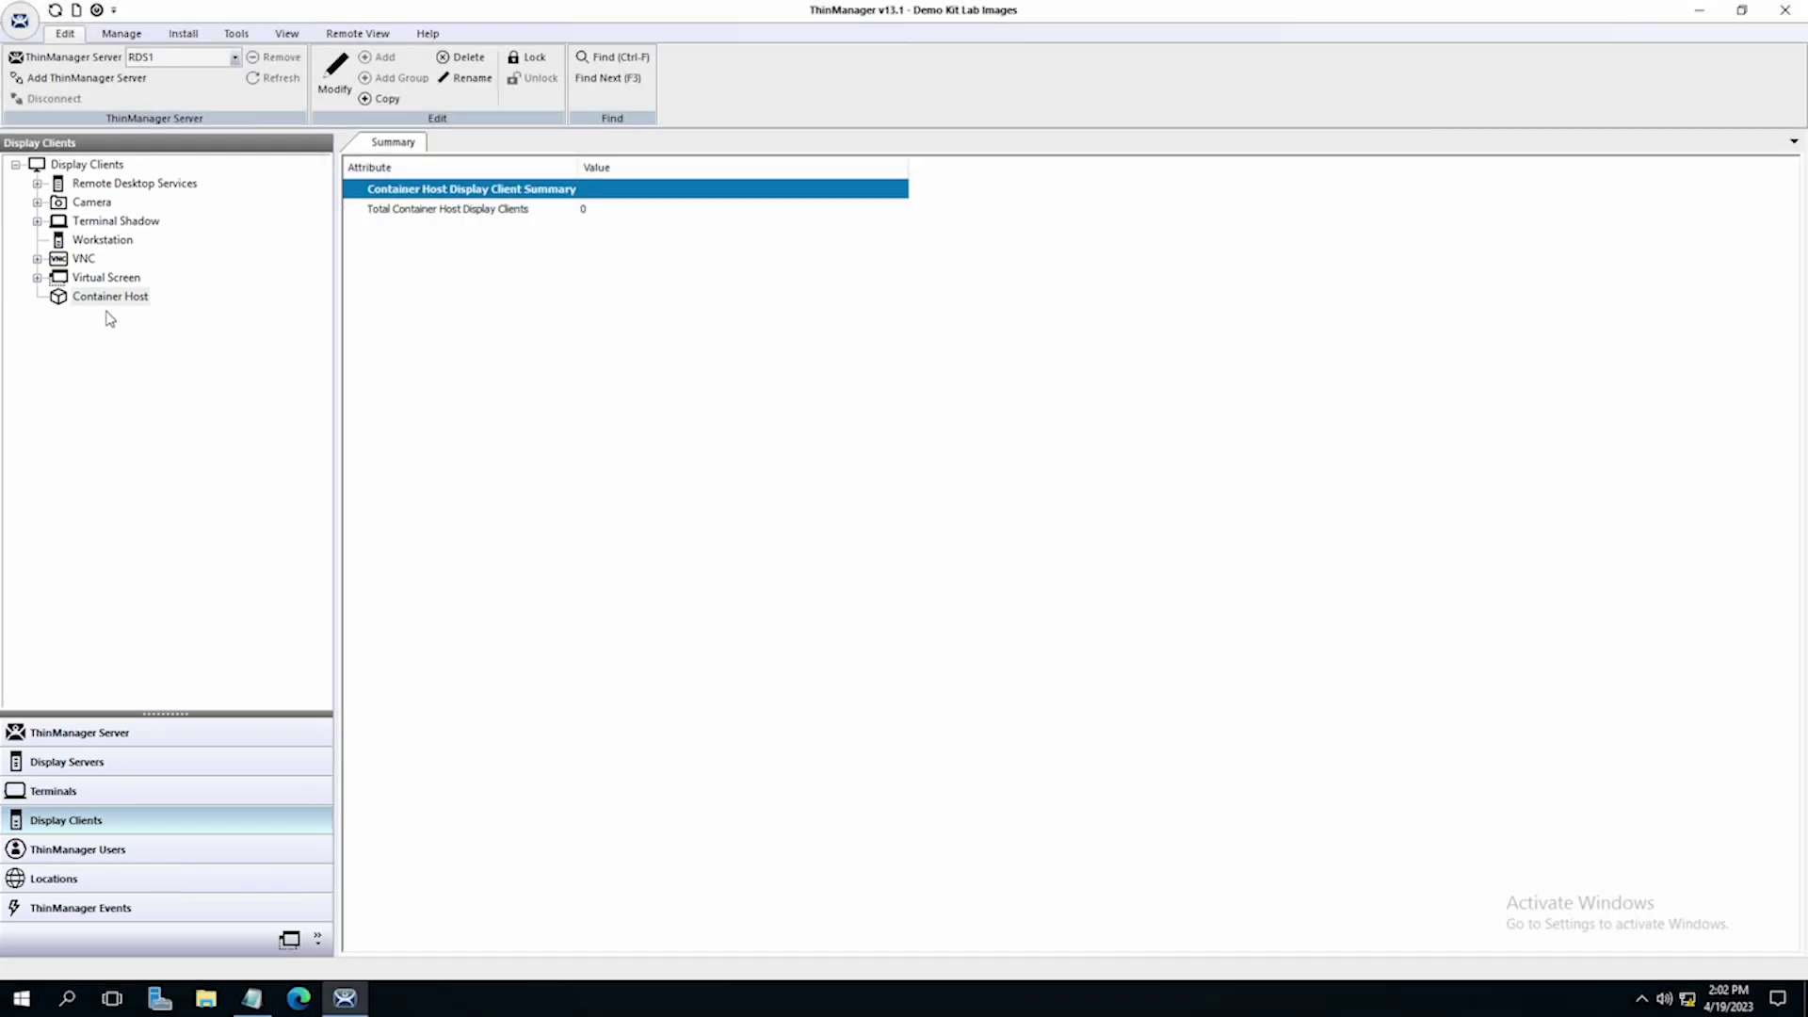
right_click(109, 299)
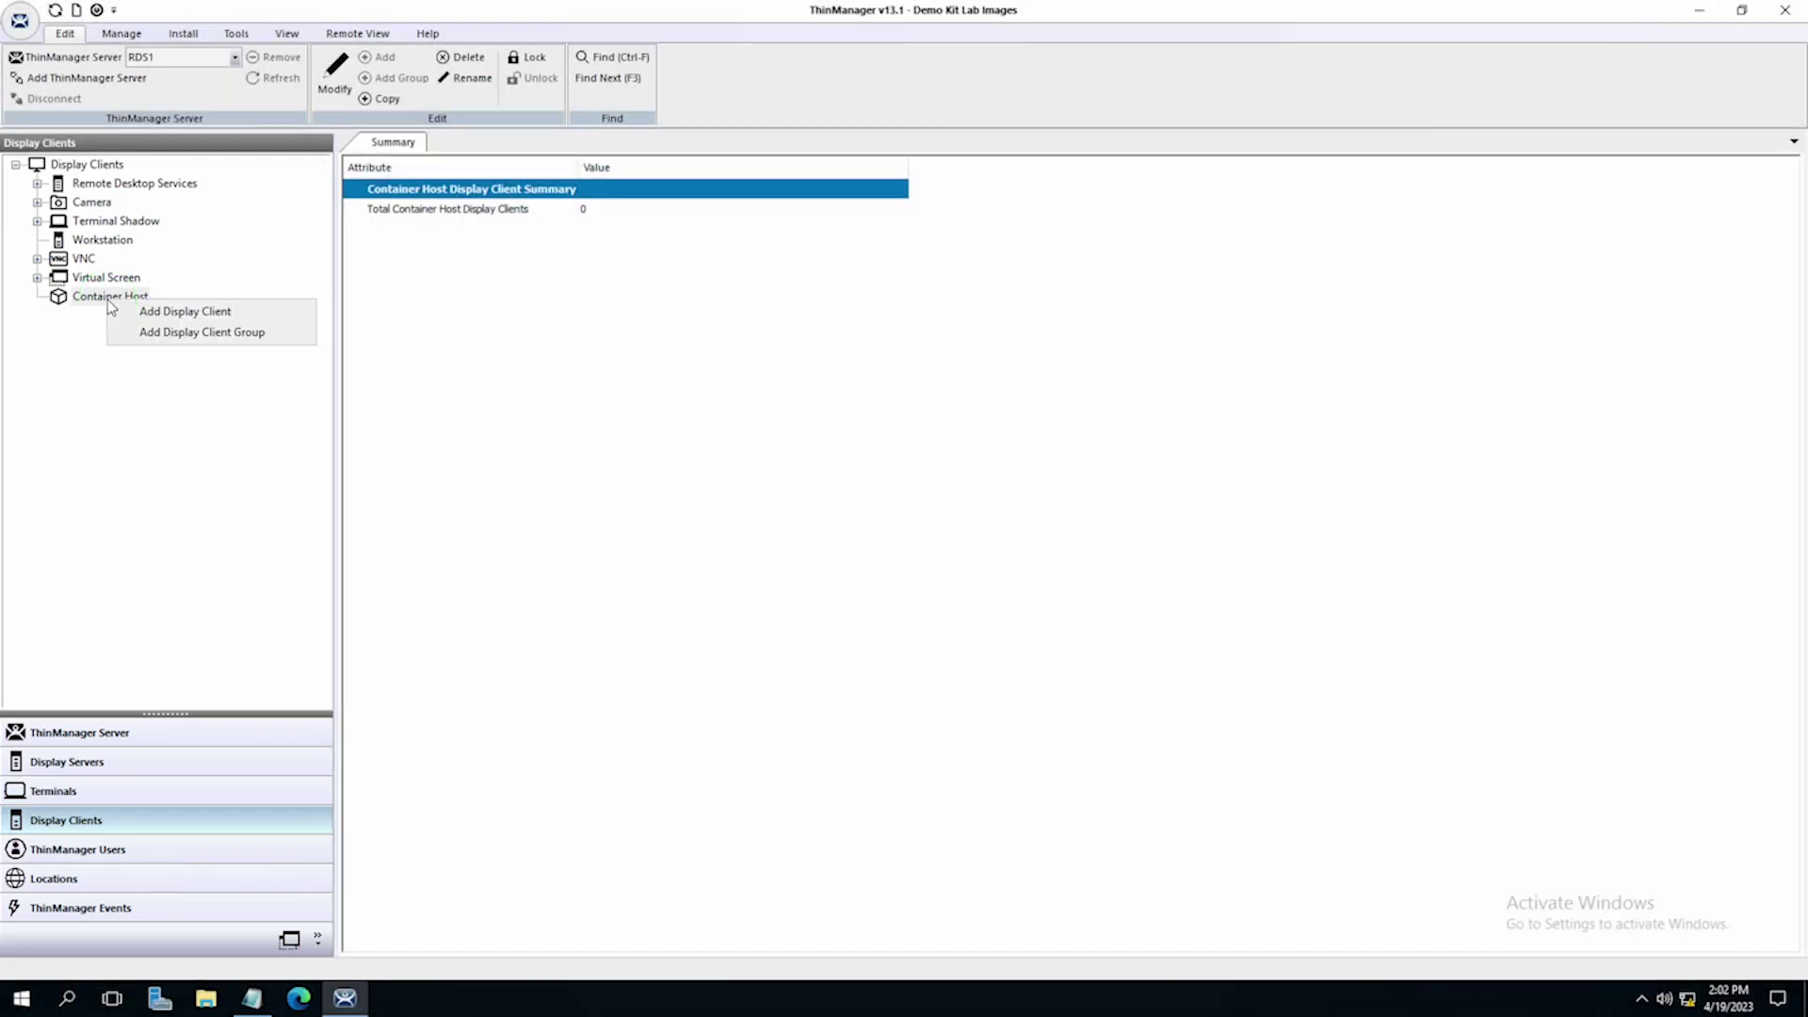
left_click(151, 312)
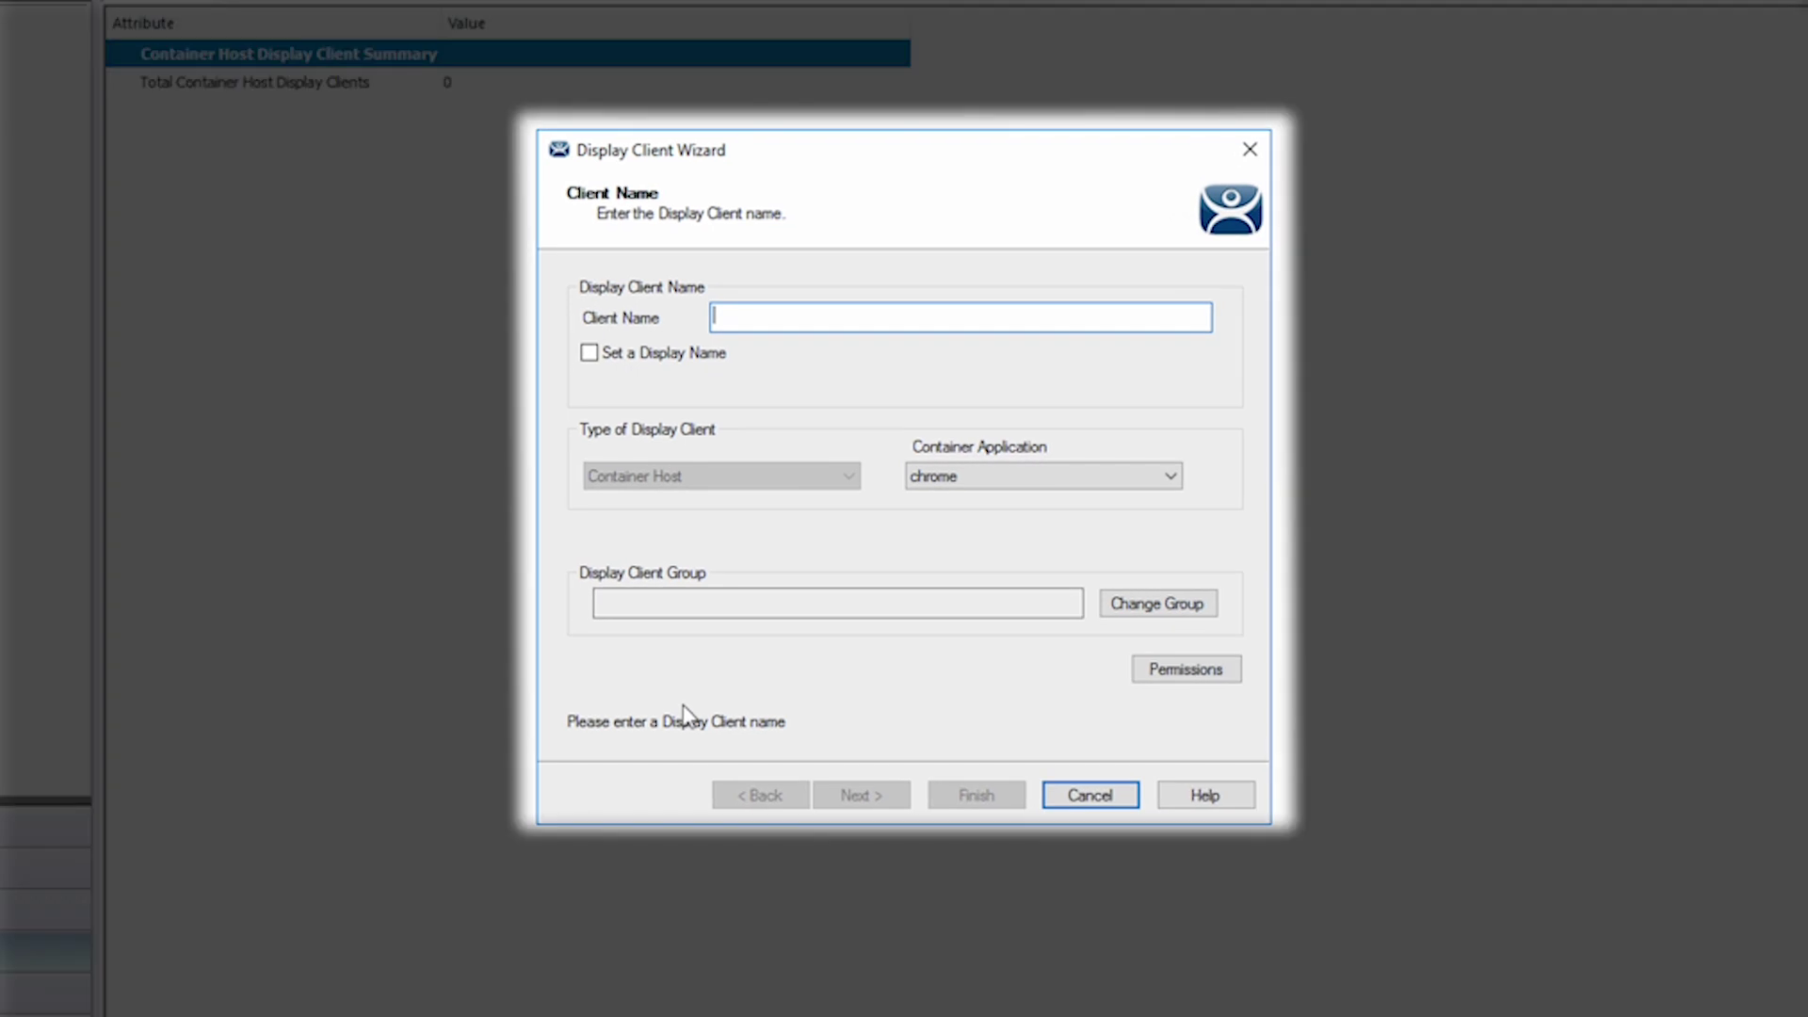
type("We")
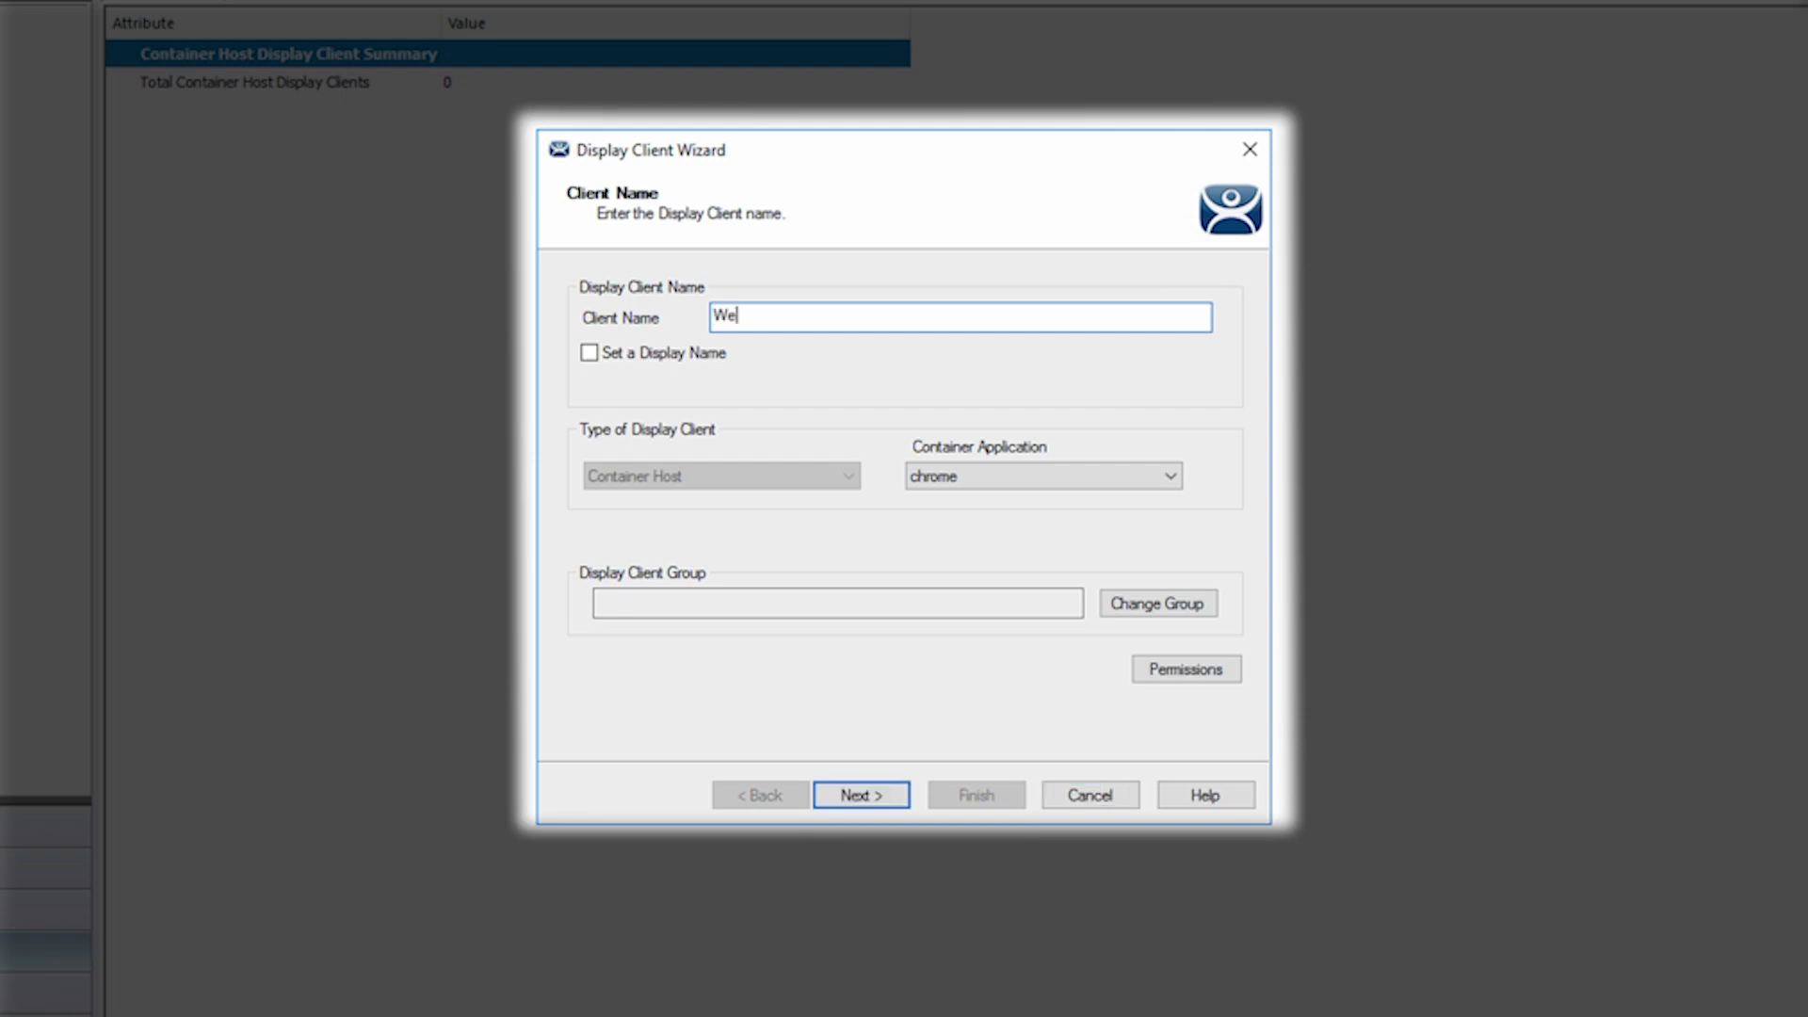
type("bApplnternal")
left_click(1142, 478)
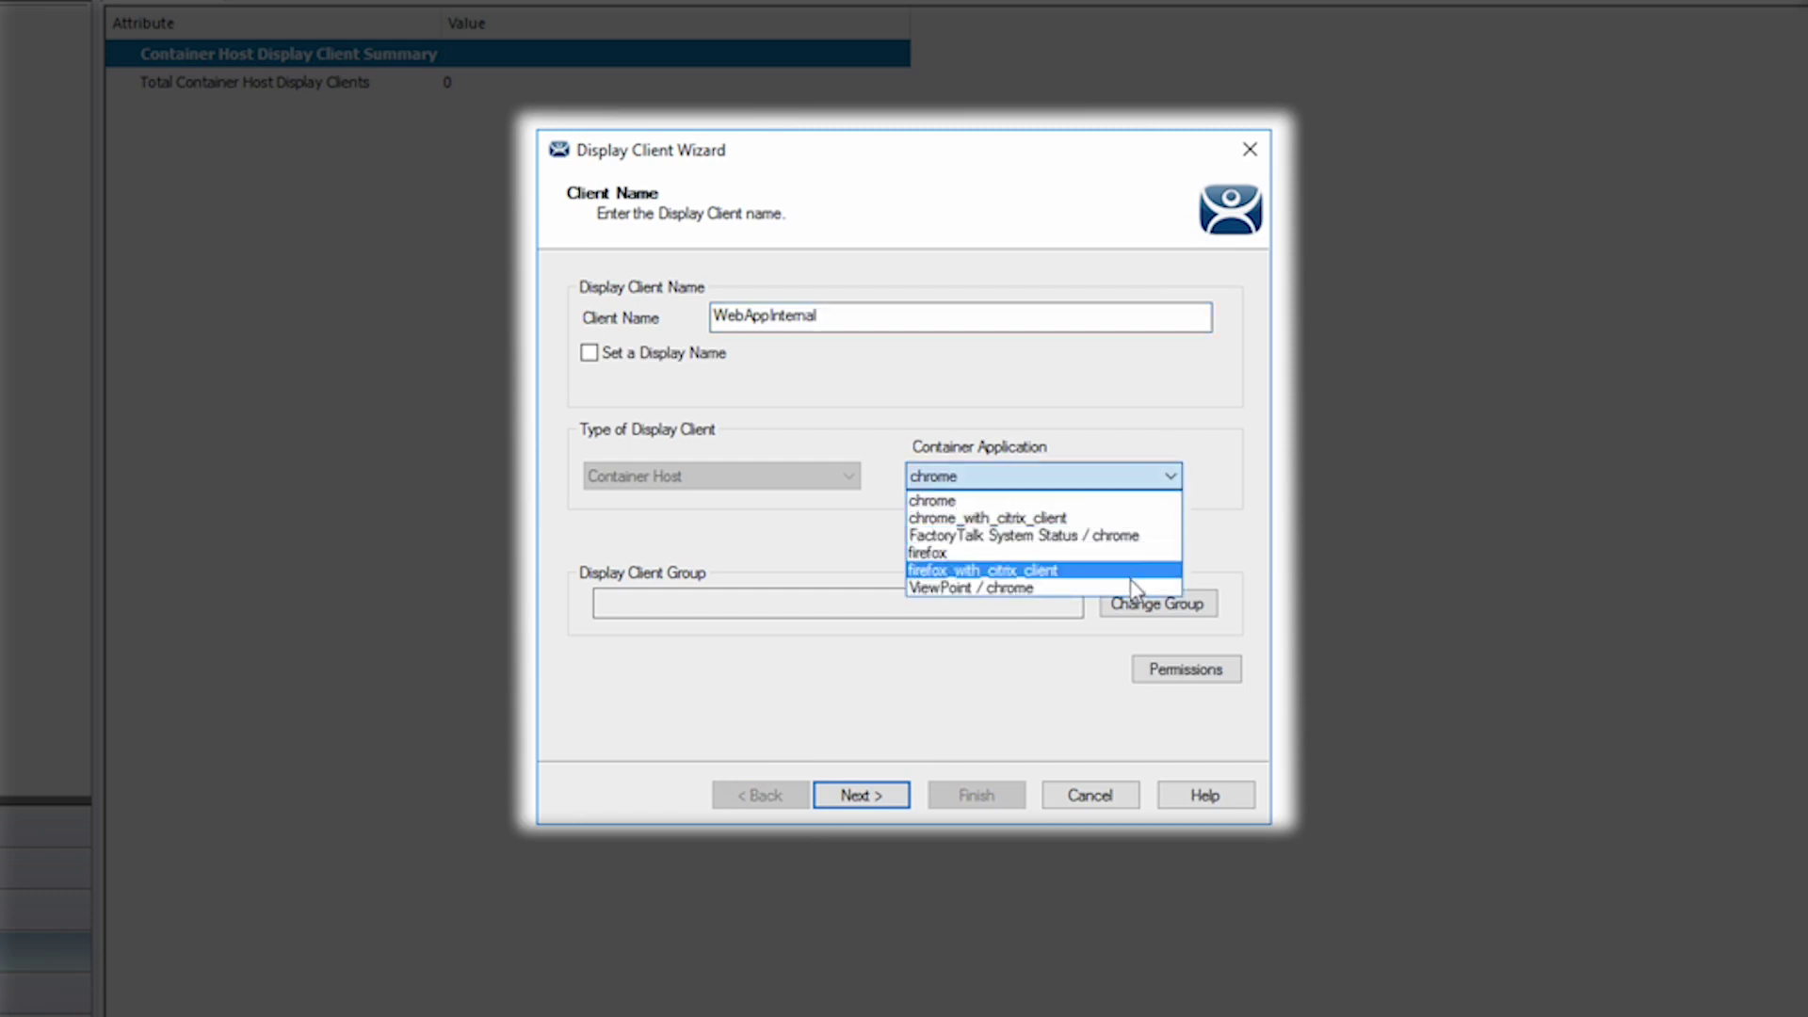
left_click(1120, 505)
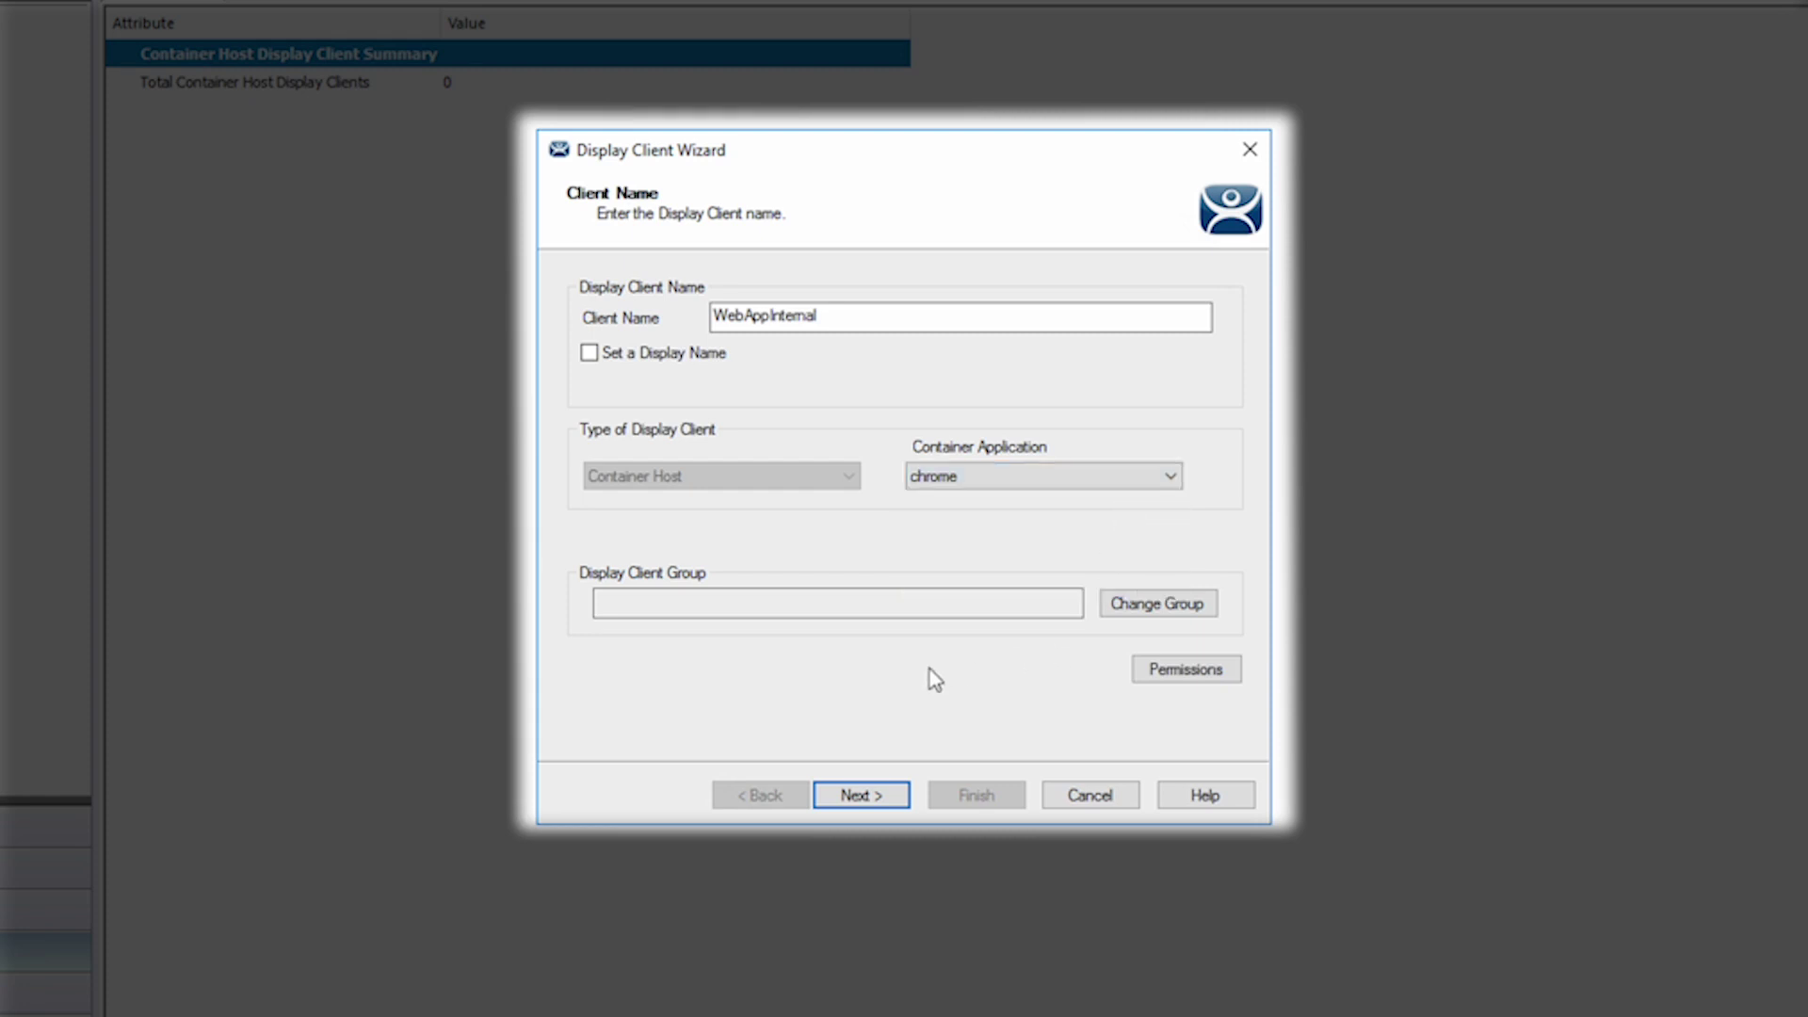
Accept the default client options and set the container to run on the thin client itself
left_click(879, 797)
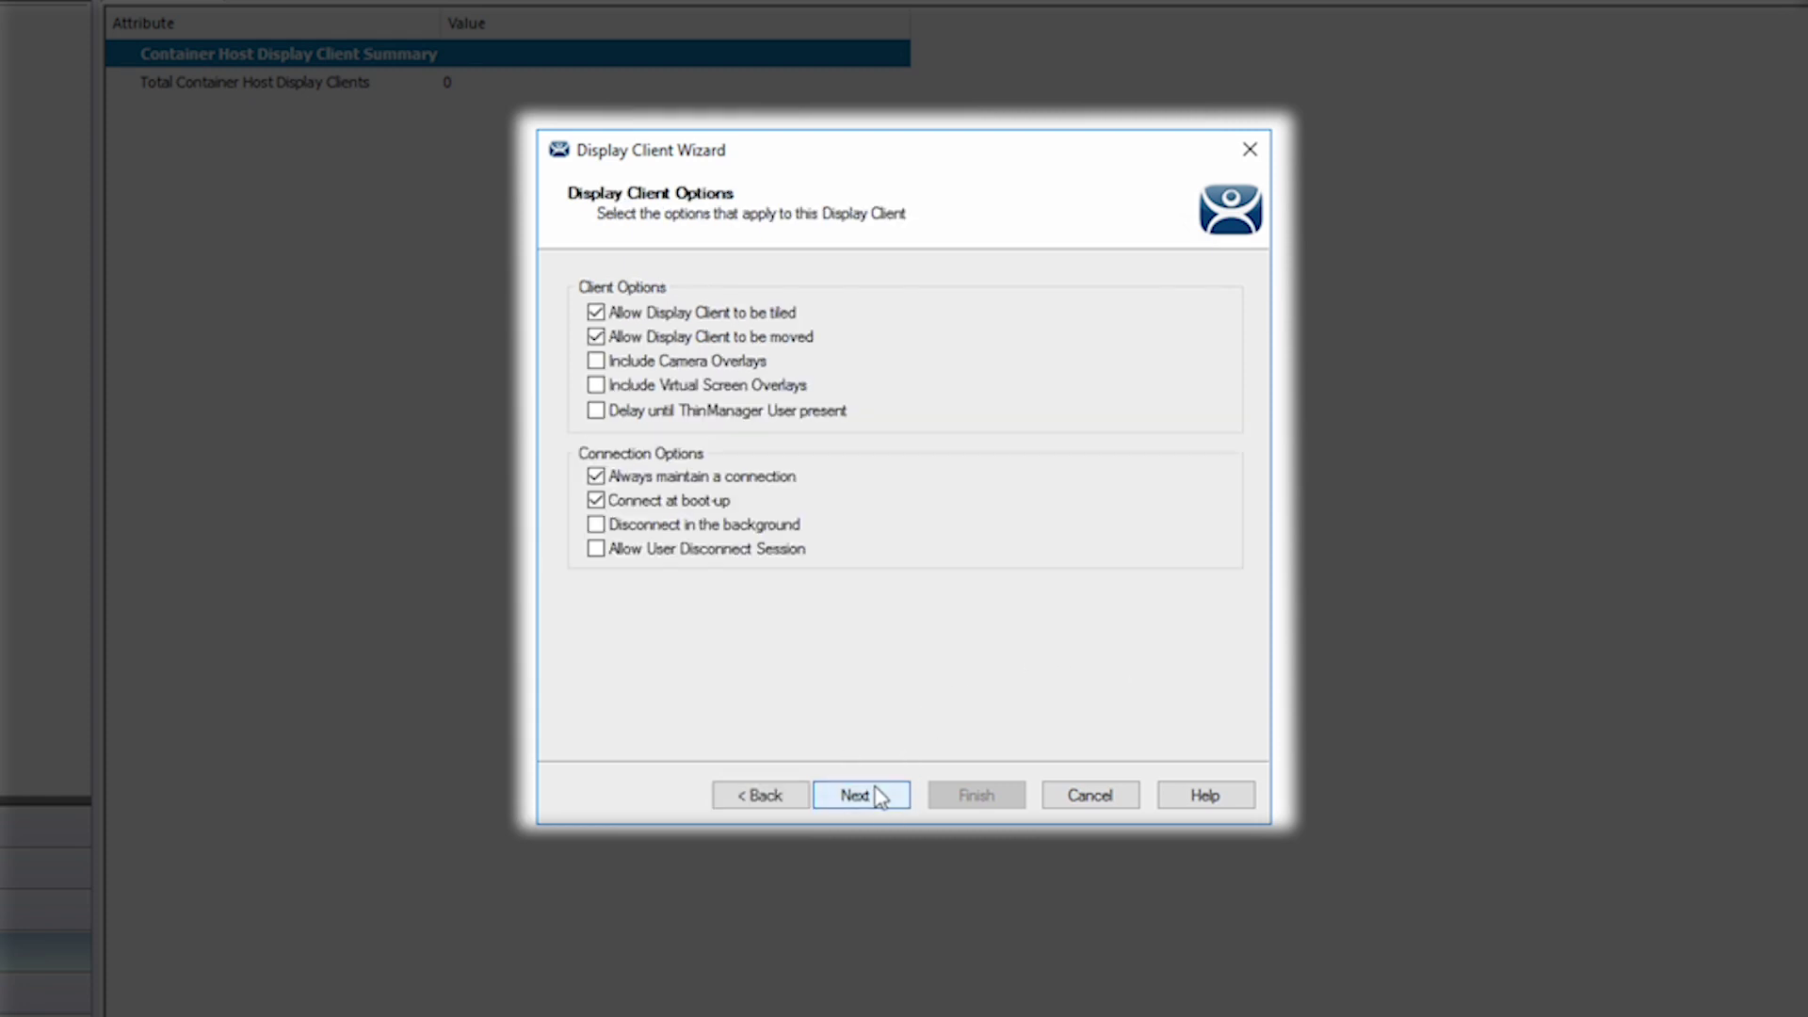
left_click(879, 797)
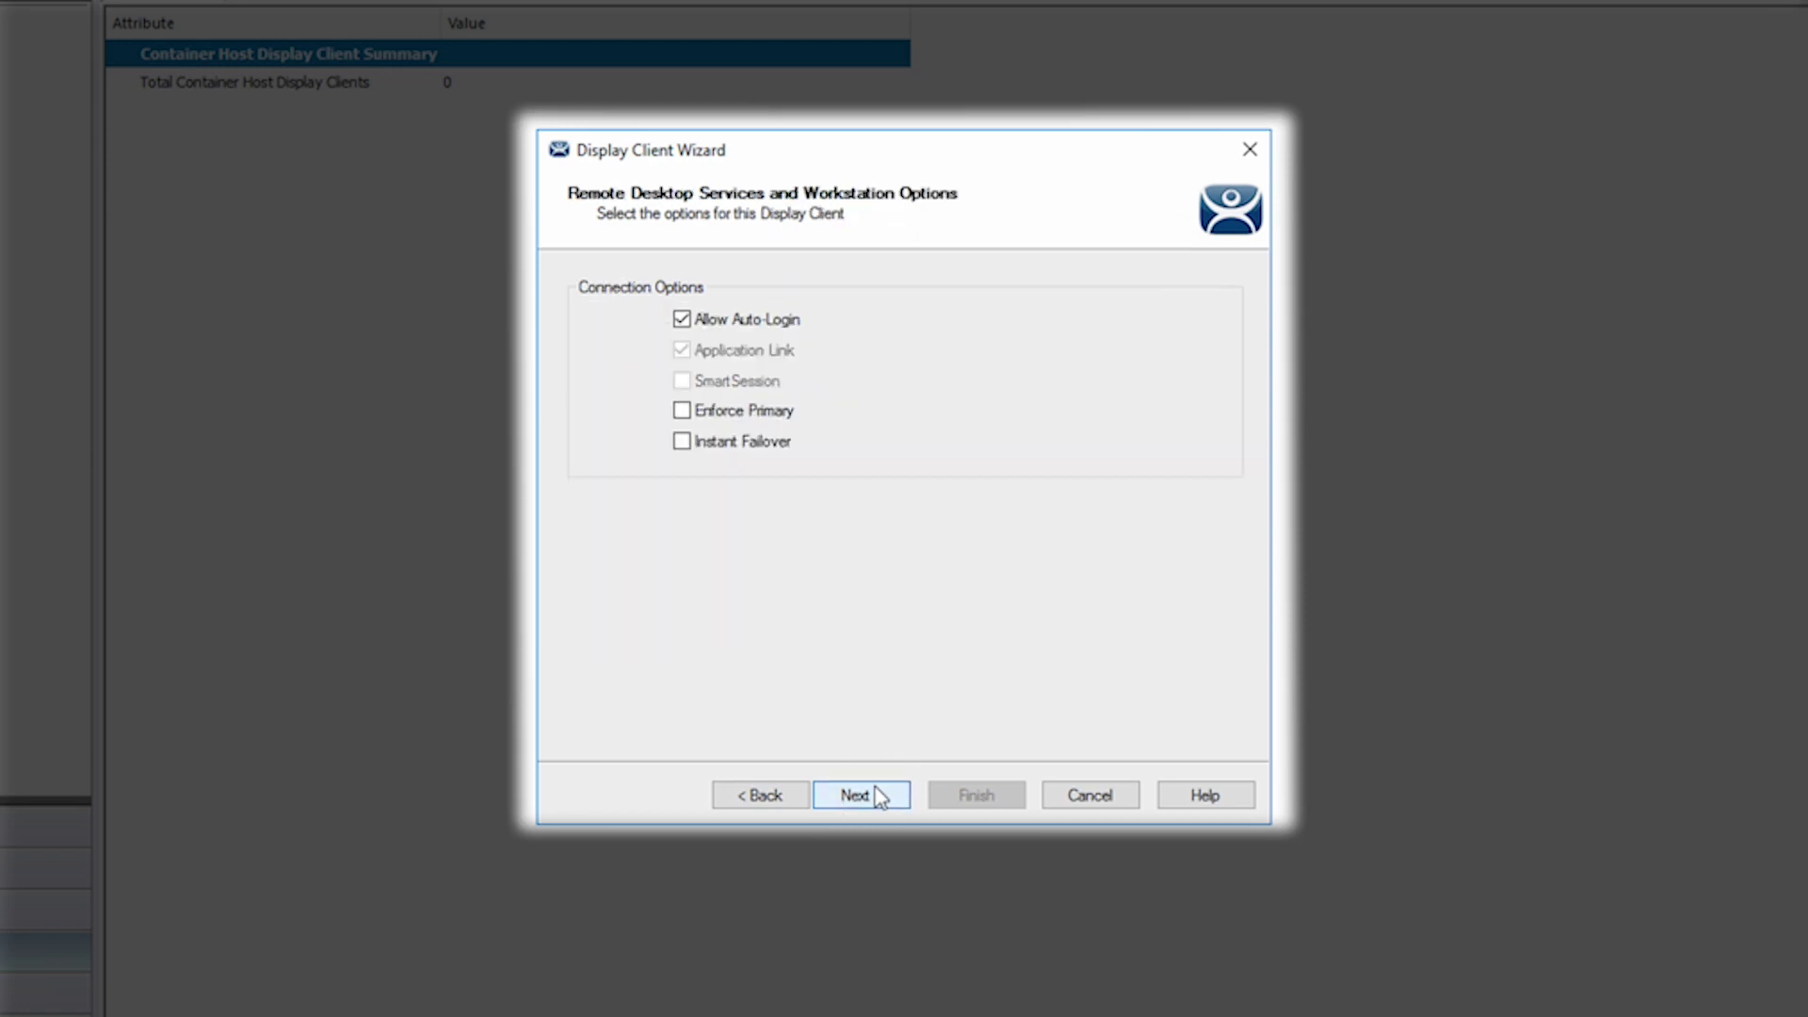
left_click(879, 797)
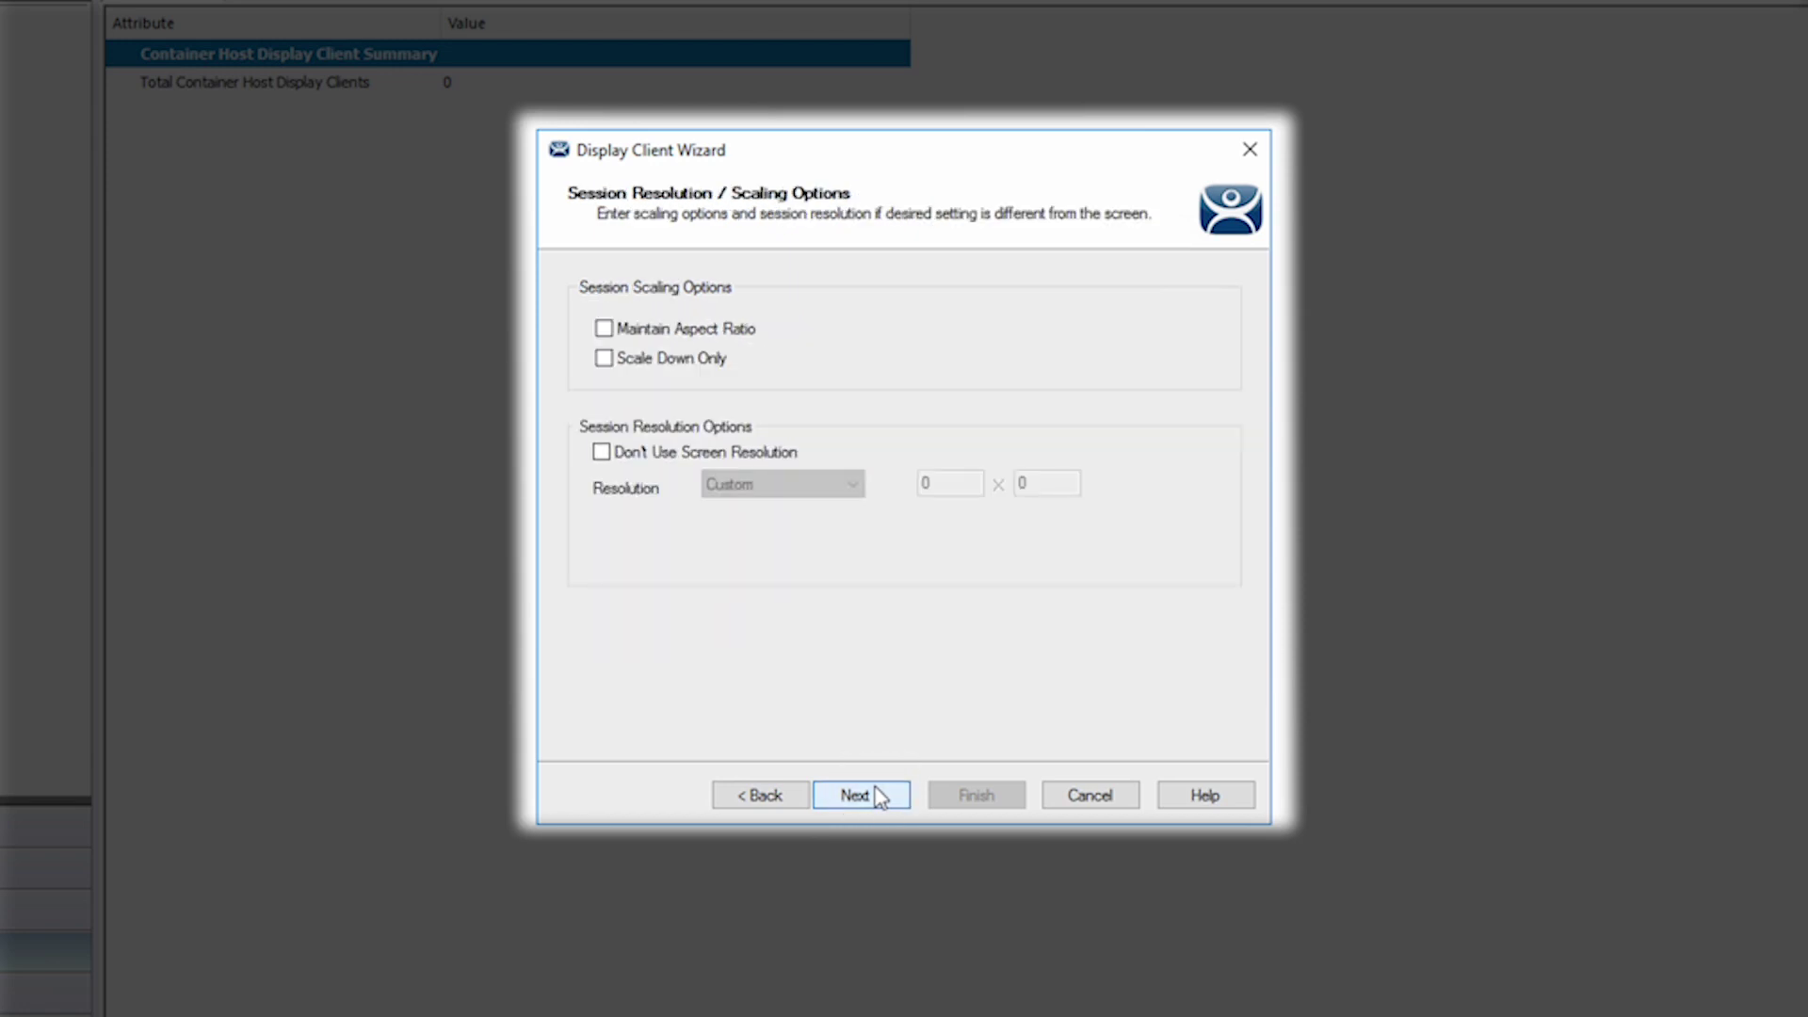
left_click(878, 797)
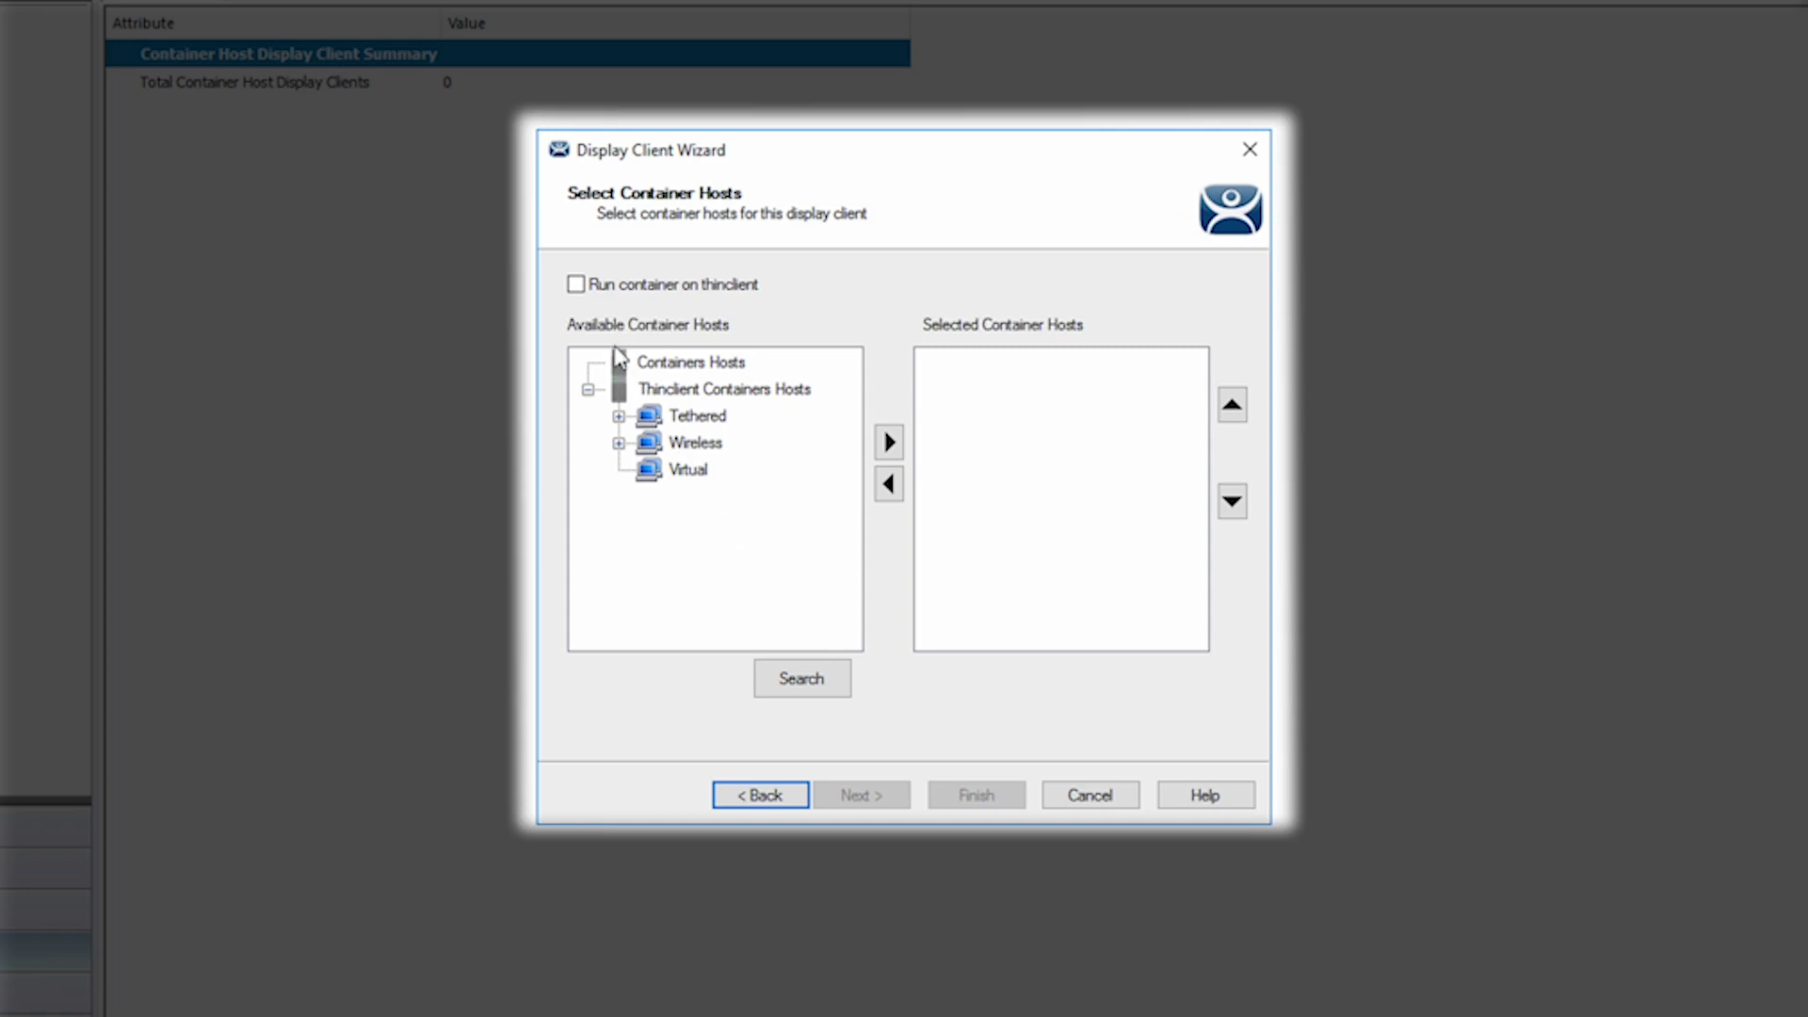
left_click(577, 286)
left_click(855, 796)
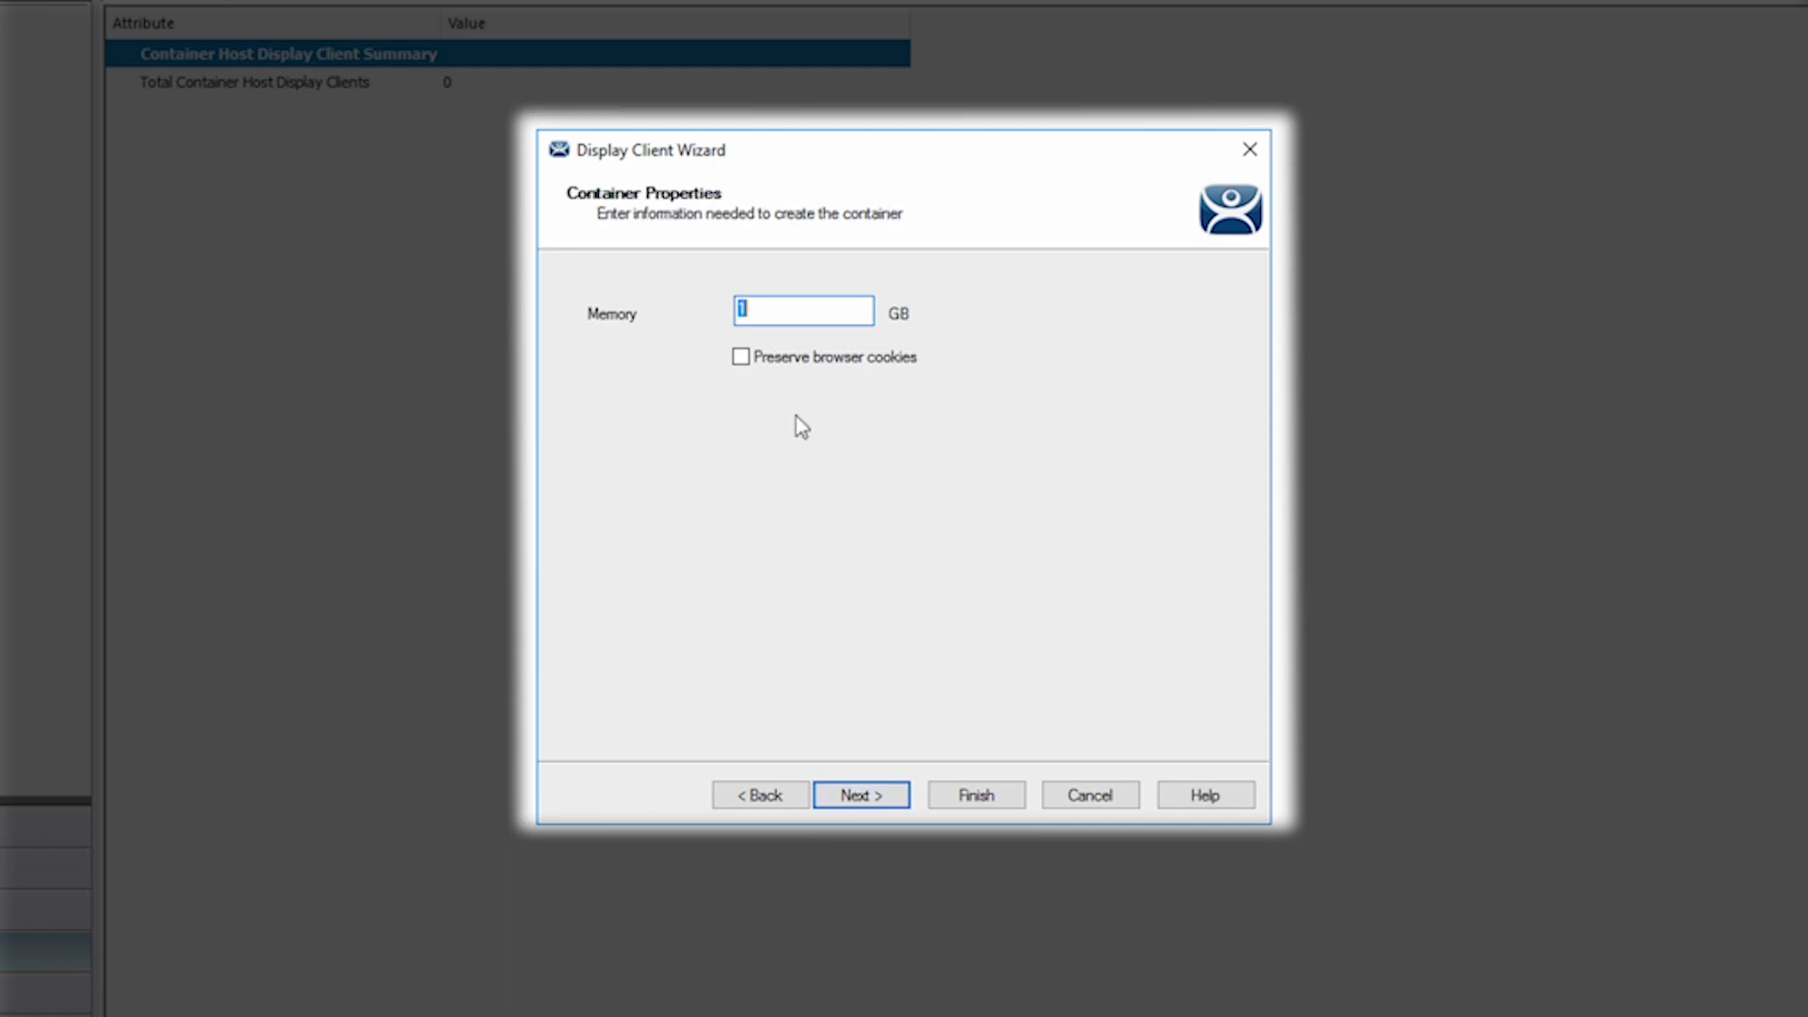
Keep the container memory at 1 GB and advance to the AppLink start URL page
left_click(777, 313)
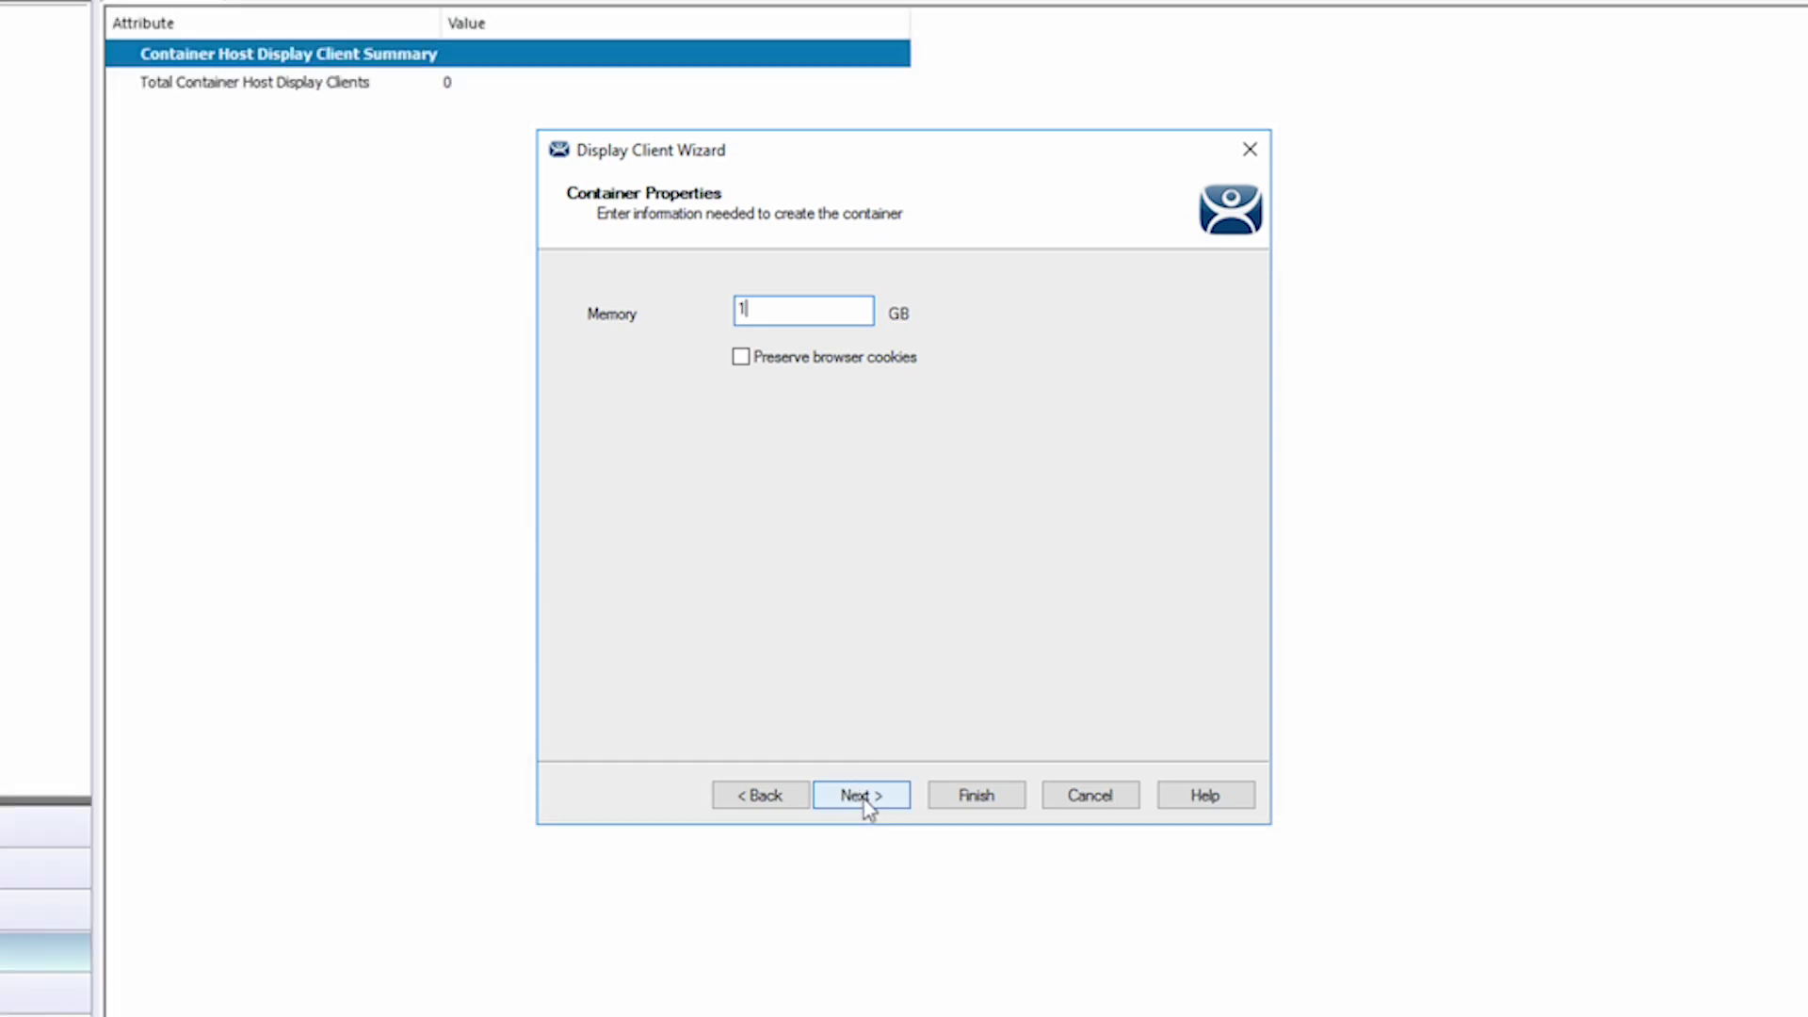
left_click(862, 797)
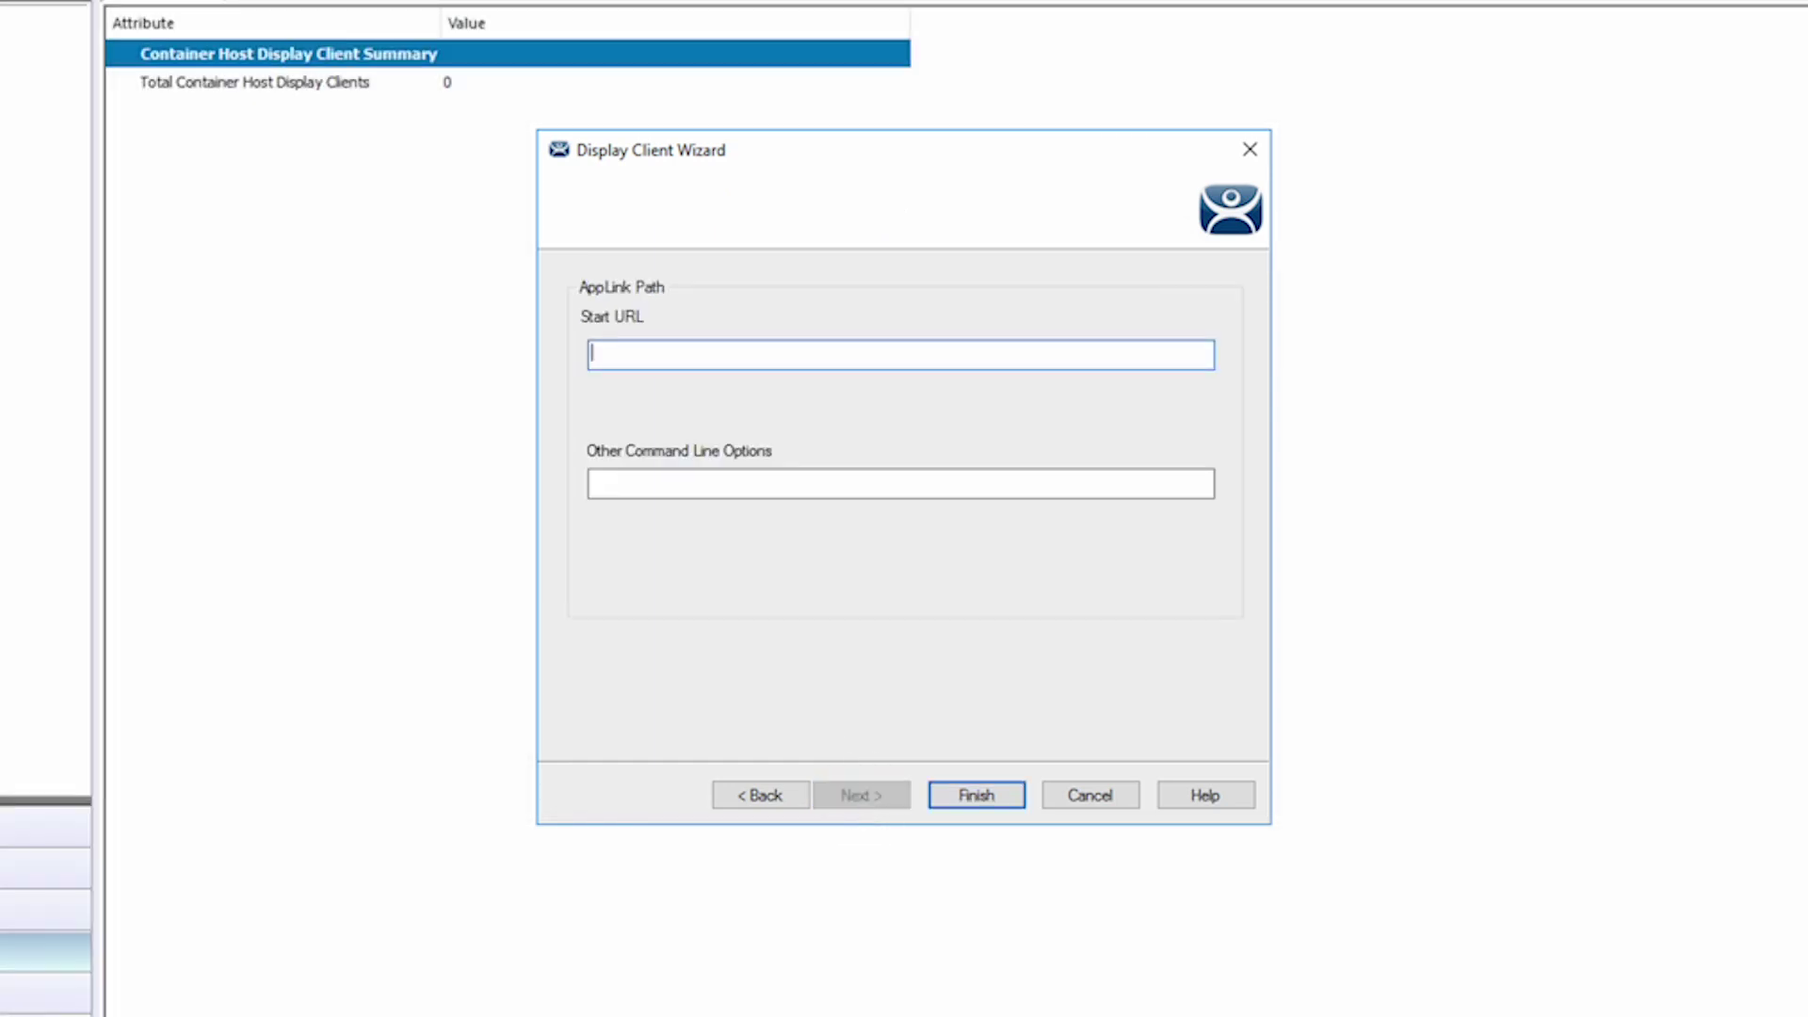
key("alt+Tab")
left_click(353, 111)
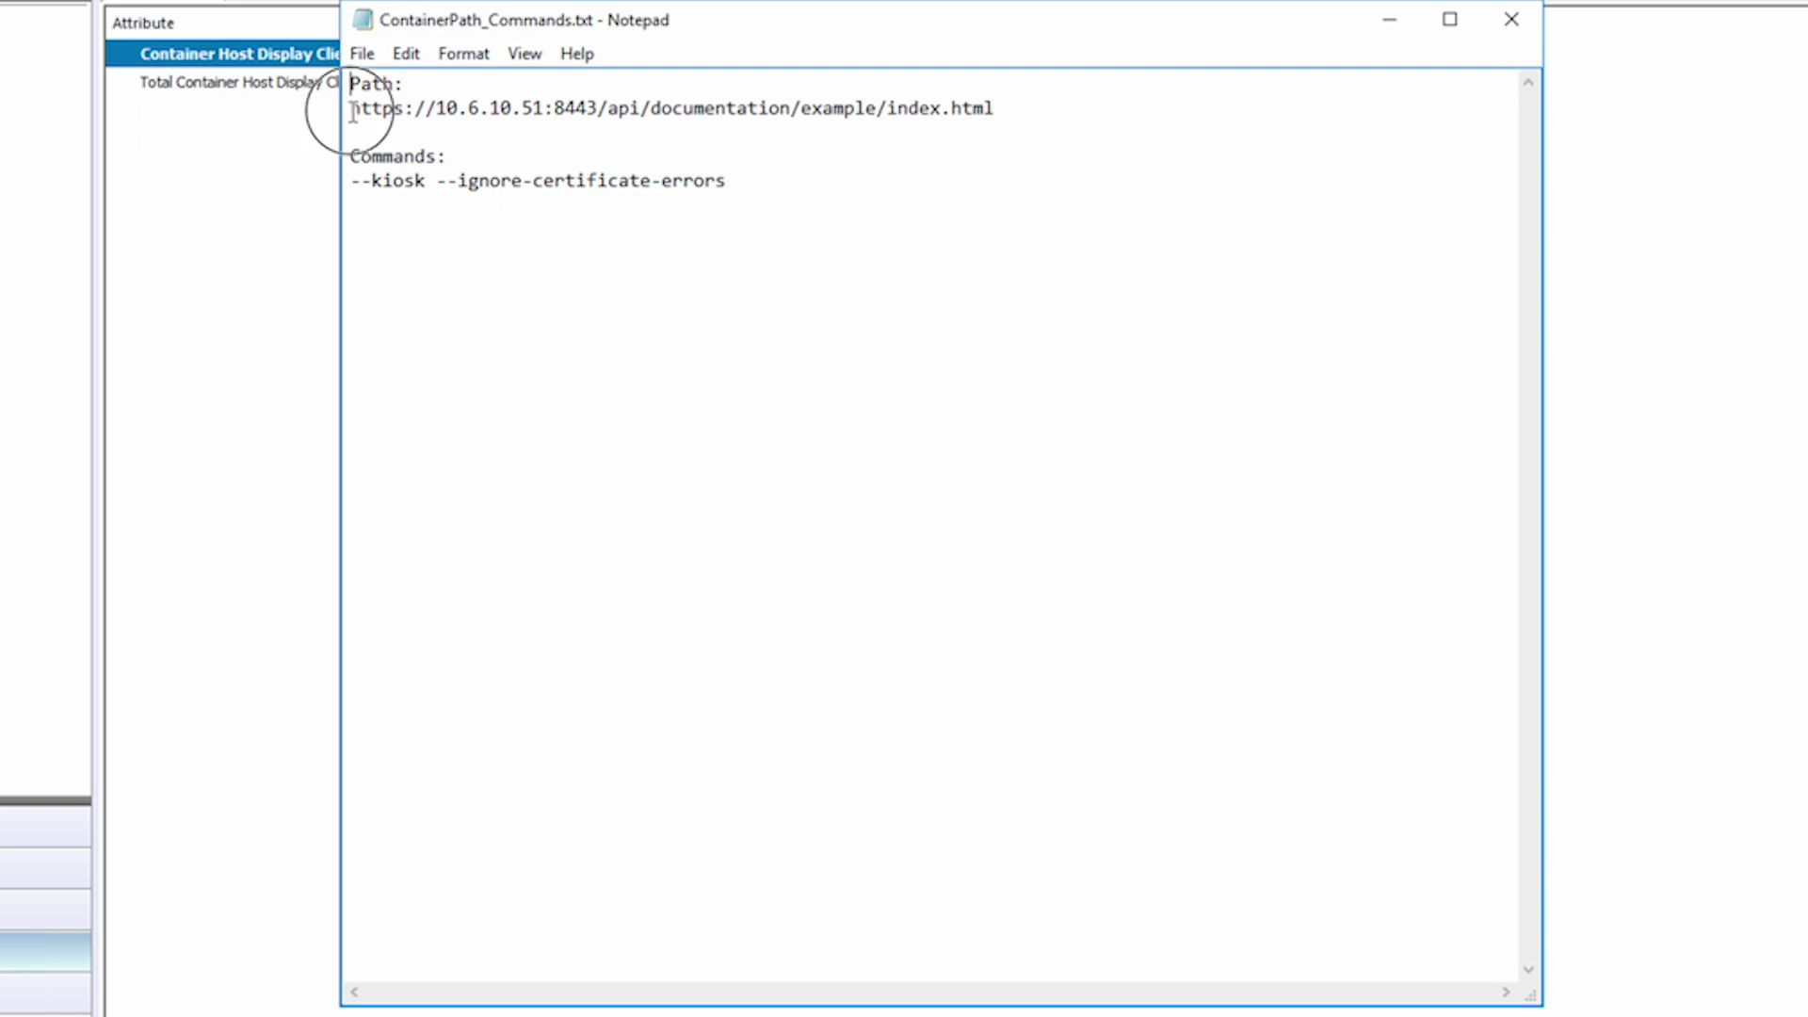
left_click_drag(353, 111, 995, 109)
key("ctrl+c")
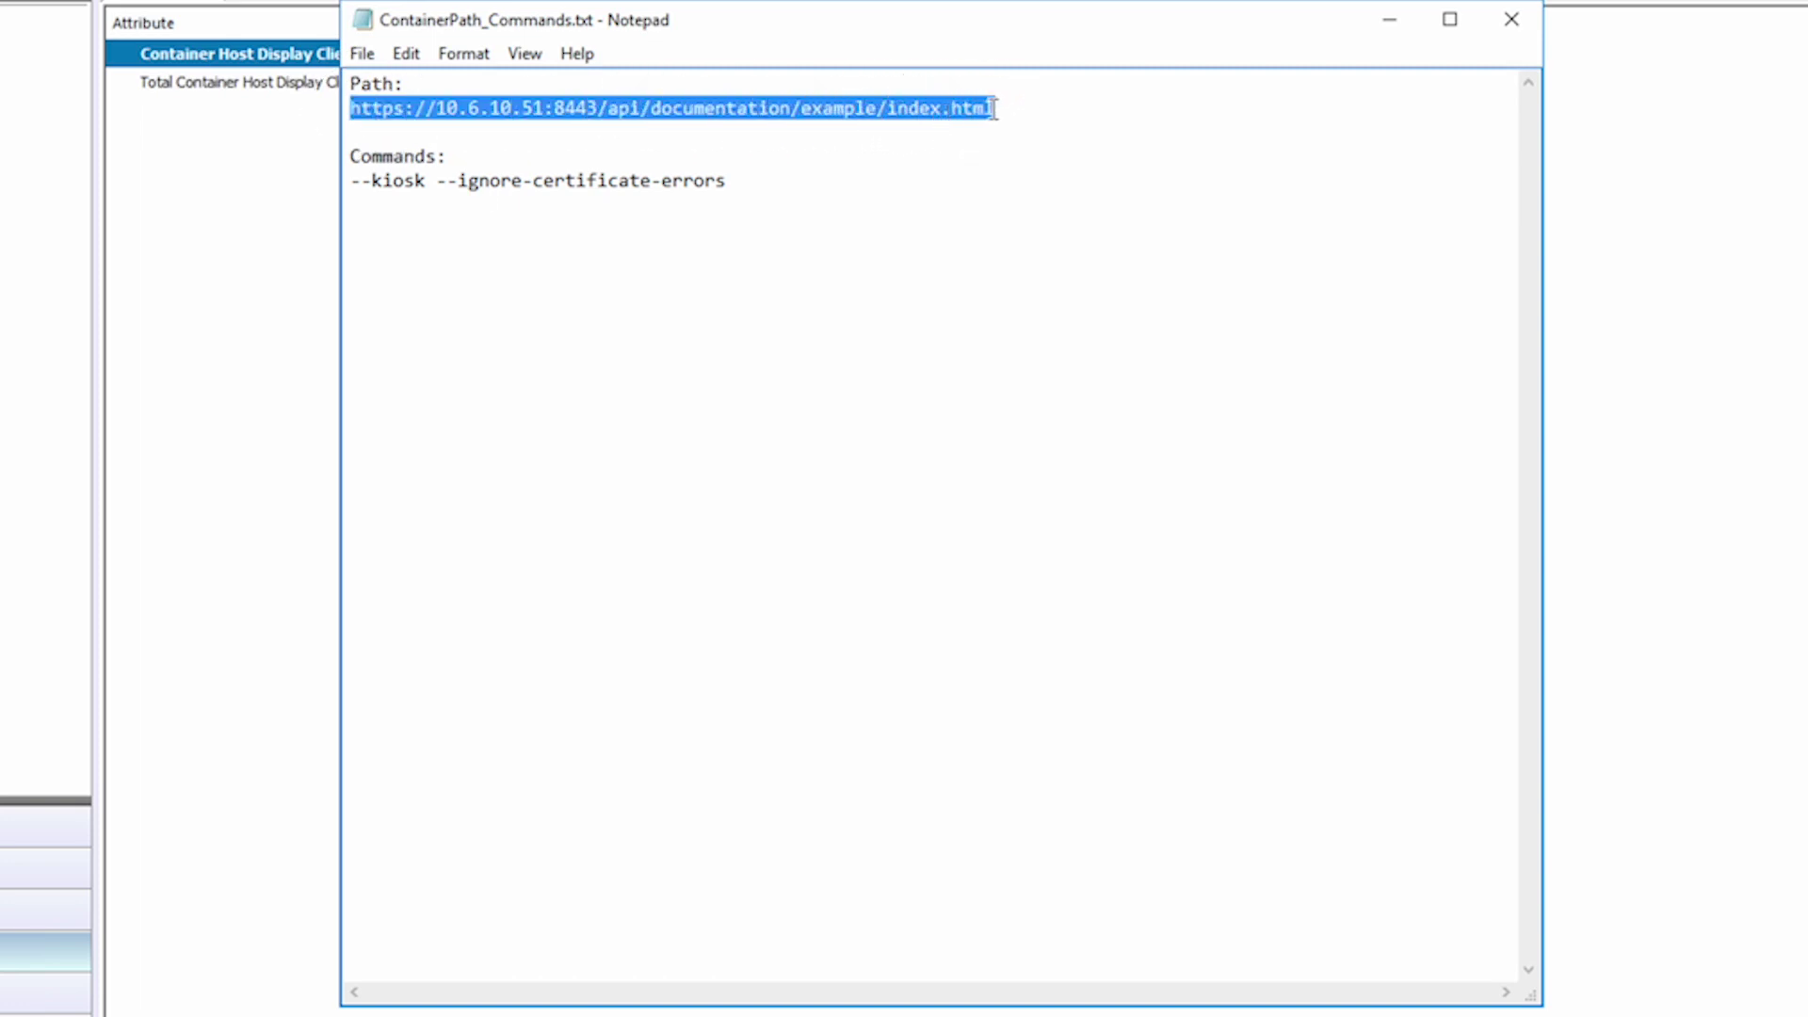
left_click(251, 490)
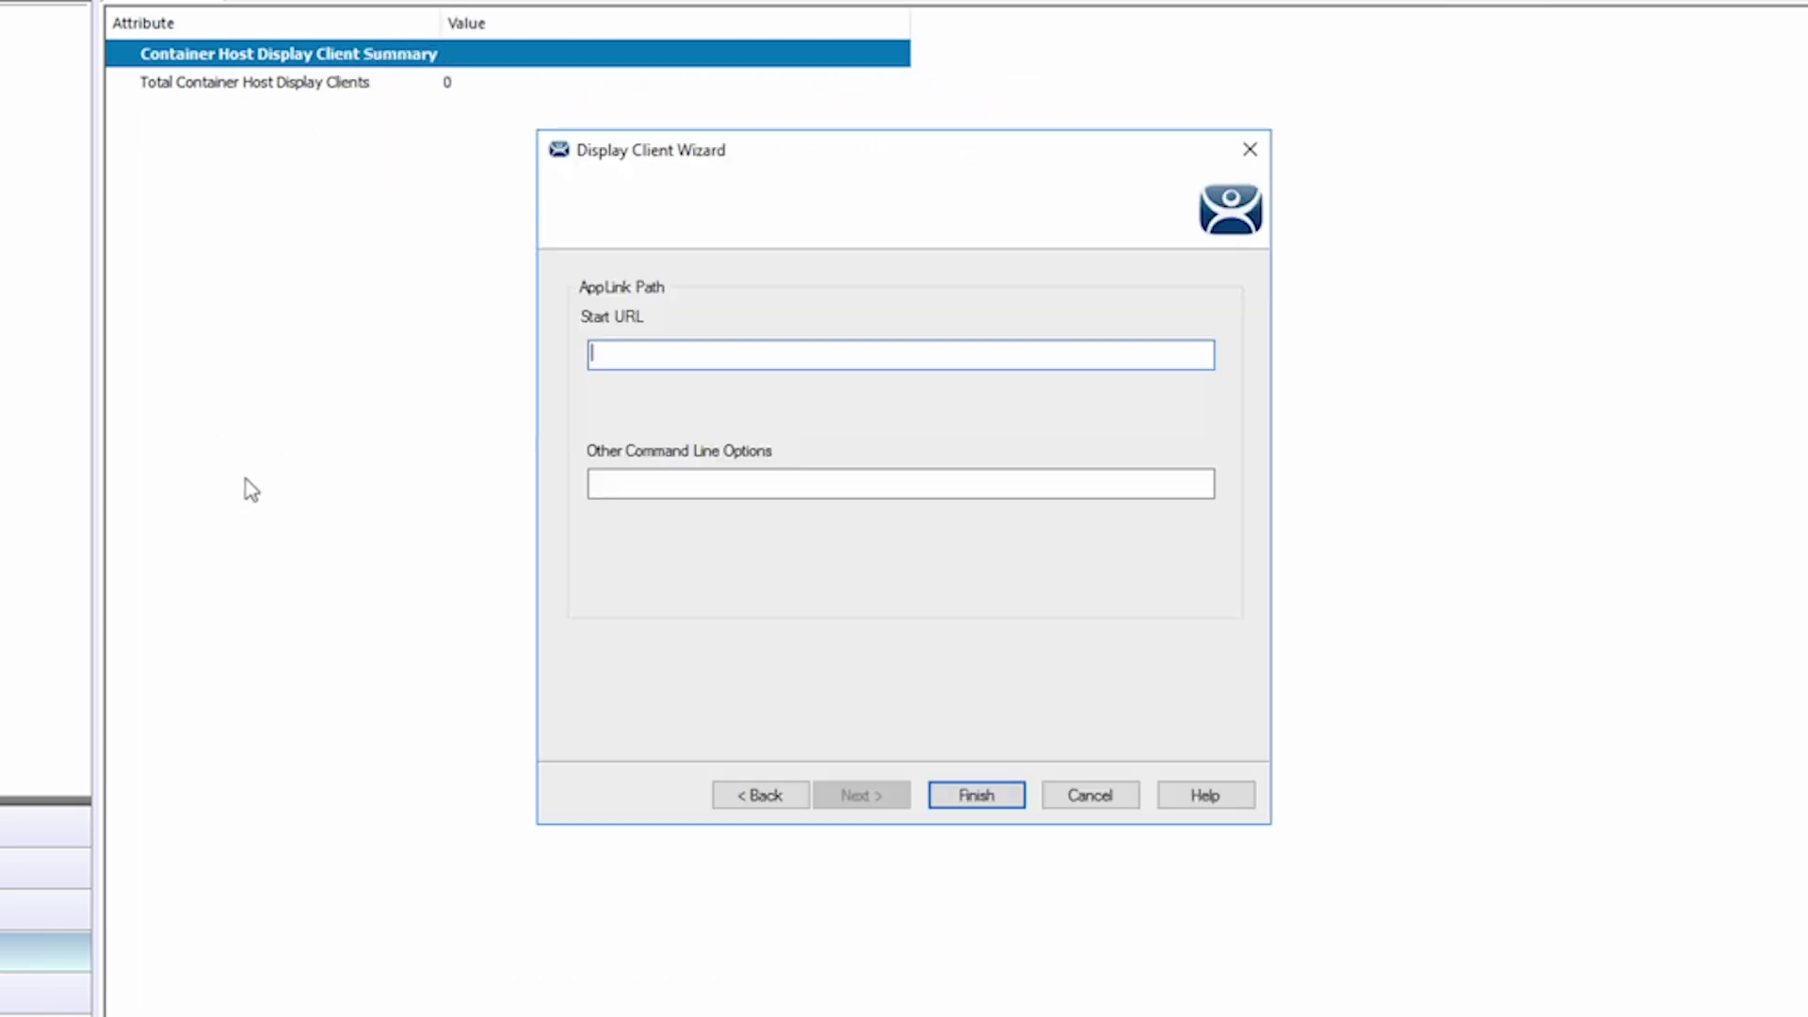
key("ctrl+v")
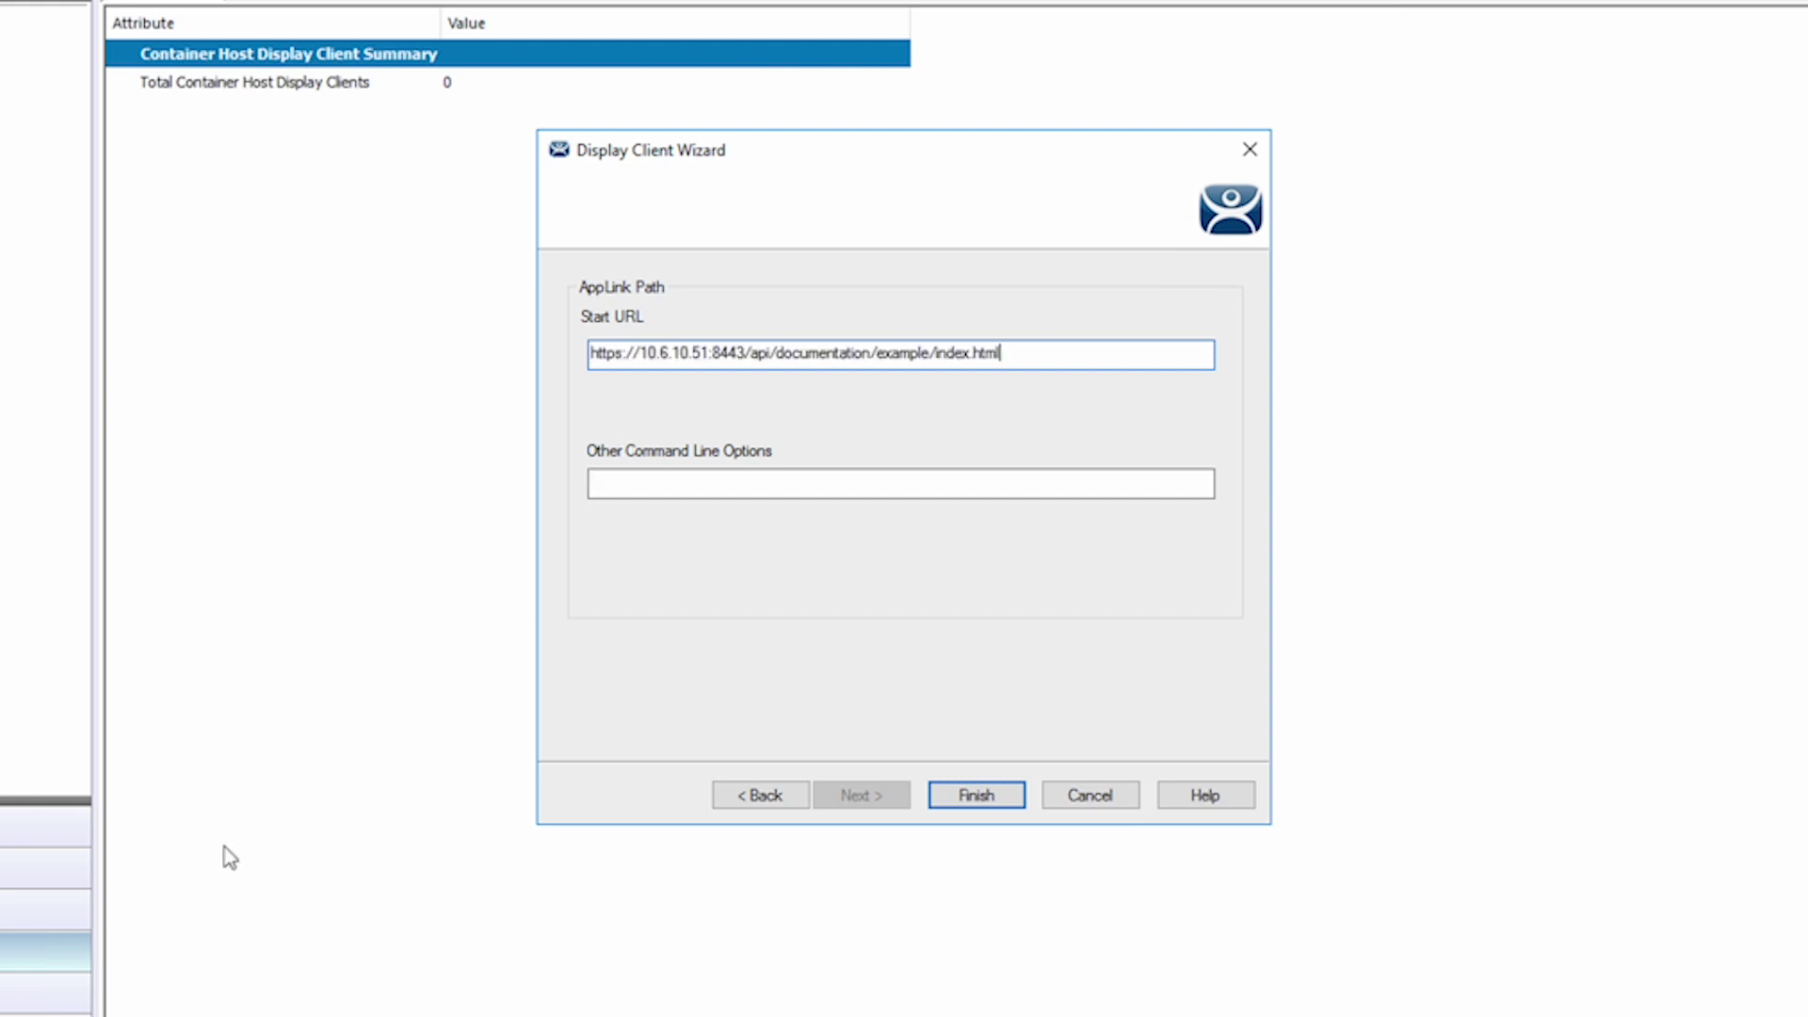
Paste '--kiosk --ignore-certificate-errors' into Other Command Line Options and finish the client
key("alt+Tab")
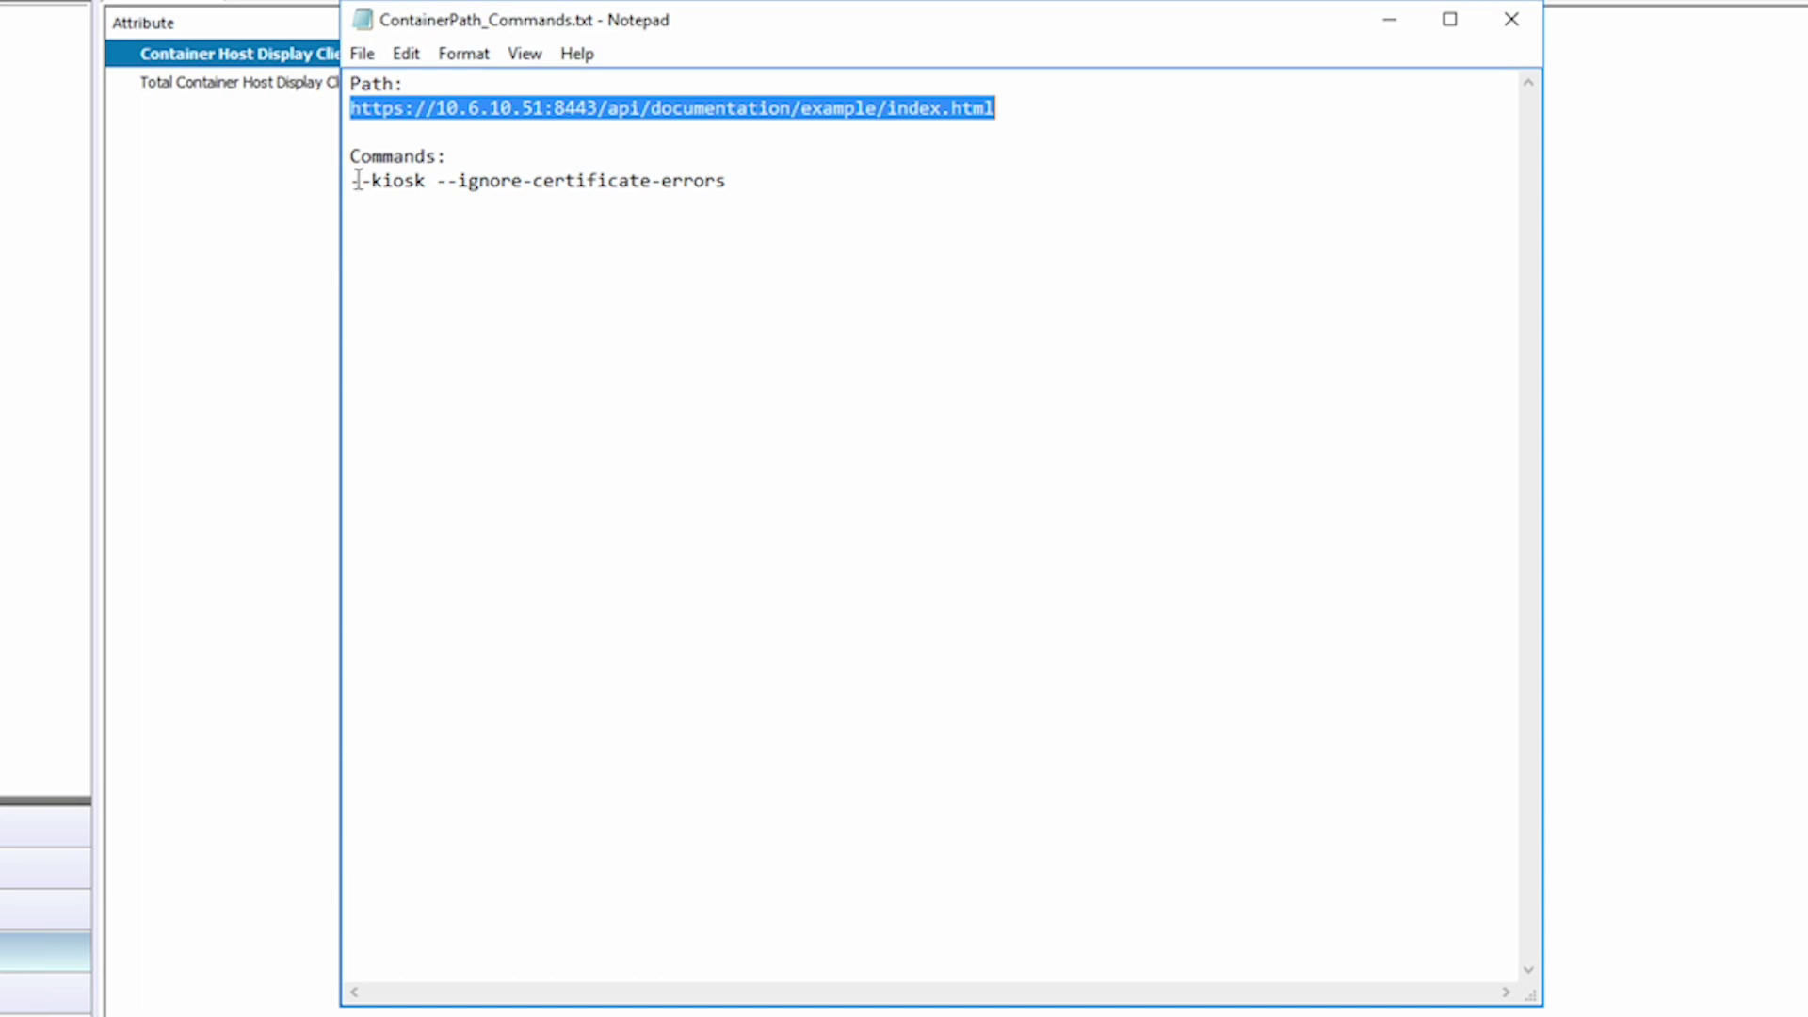
left_click_drag(352, 180, 724, 181)
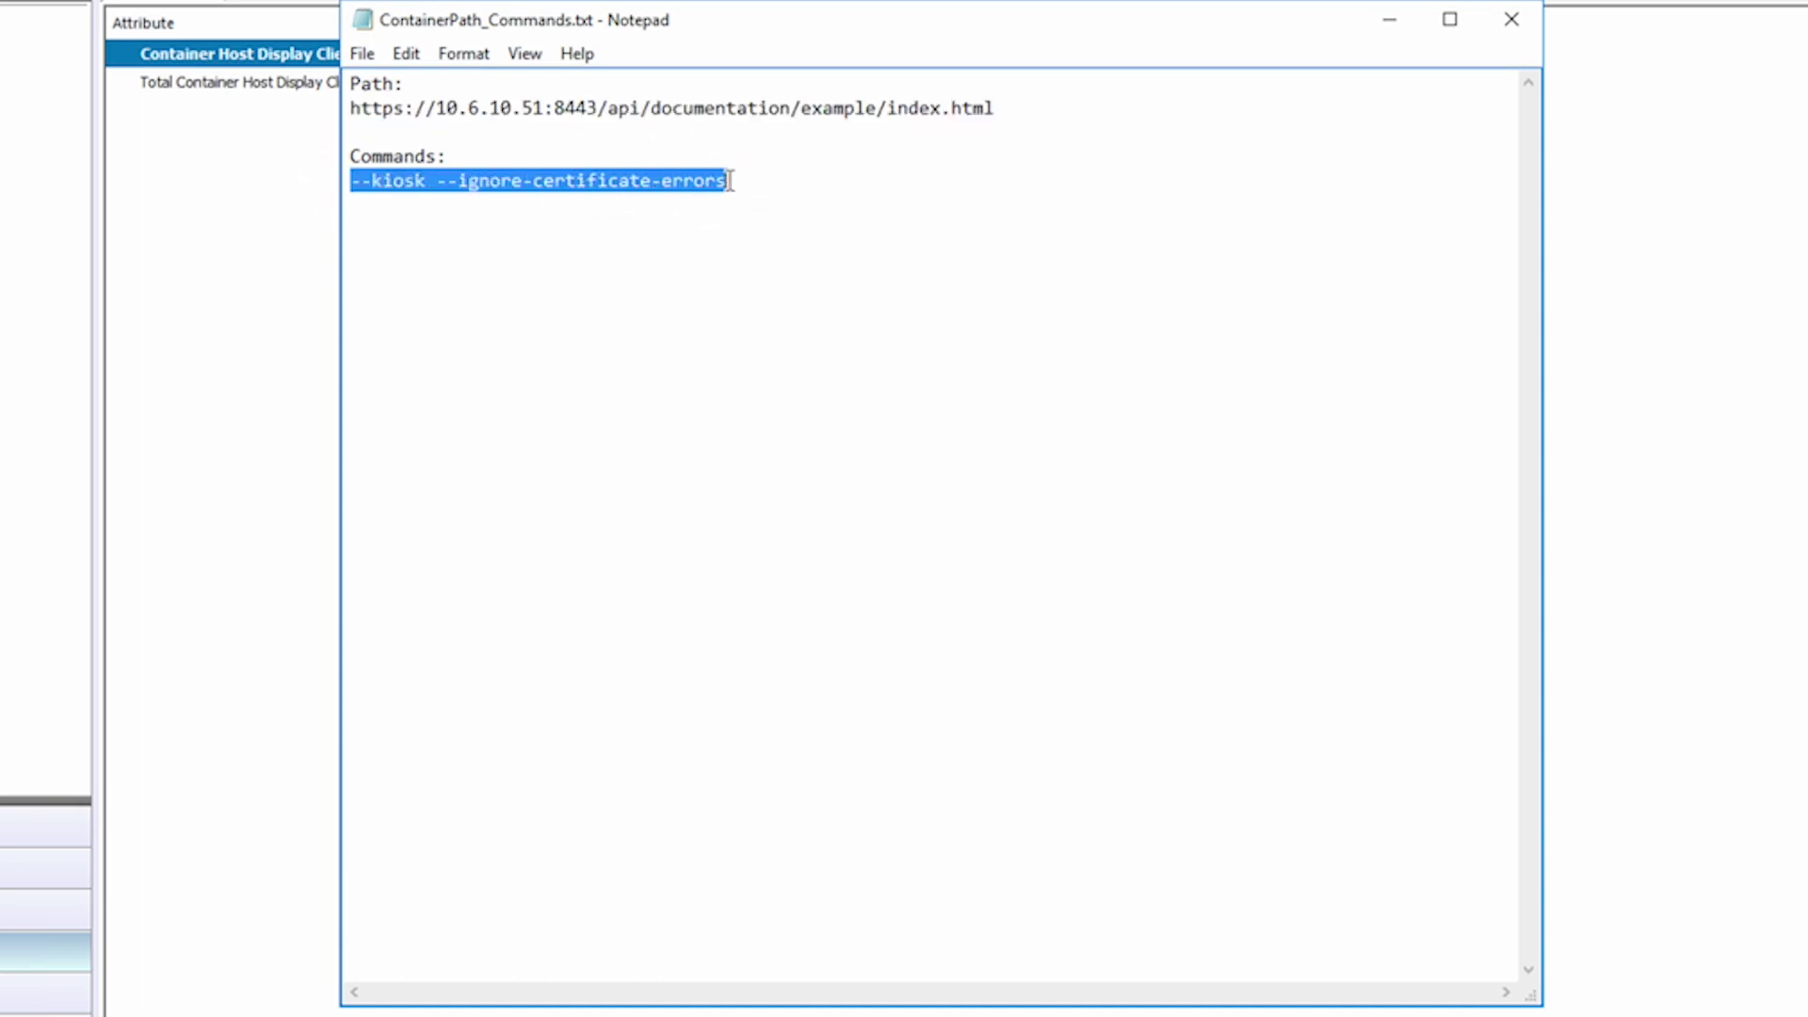
left_click(266, 359)
left_click(636, 487)
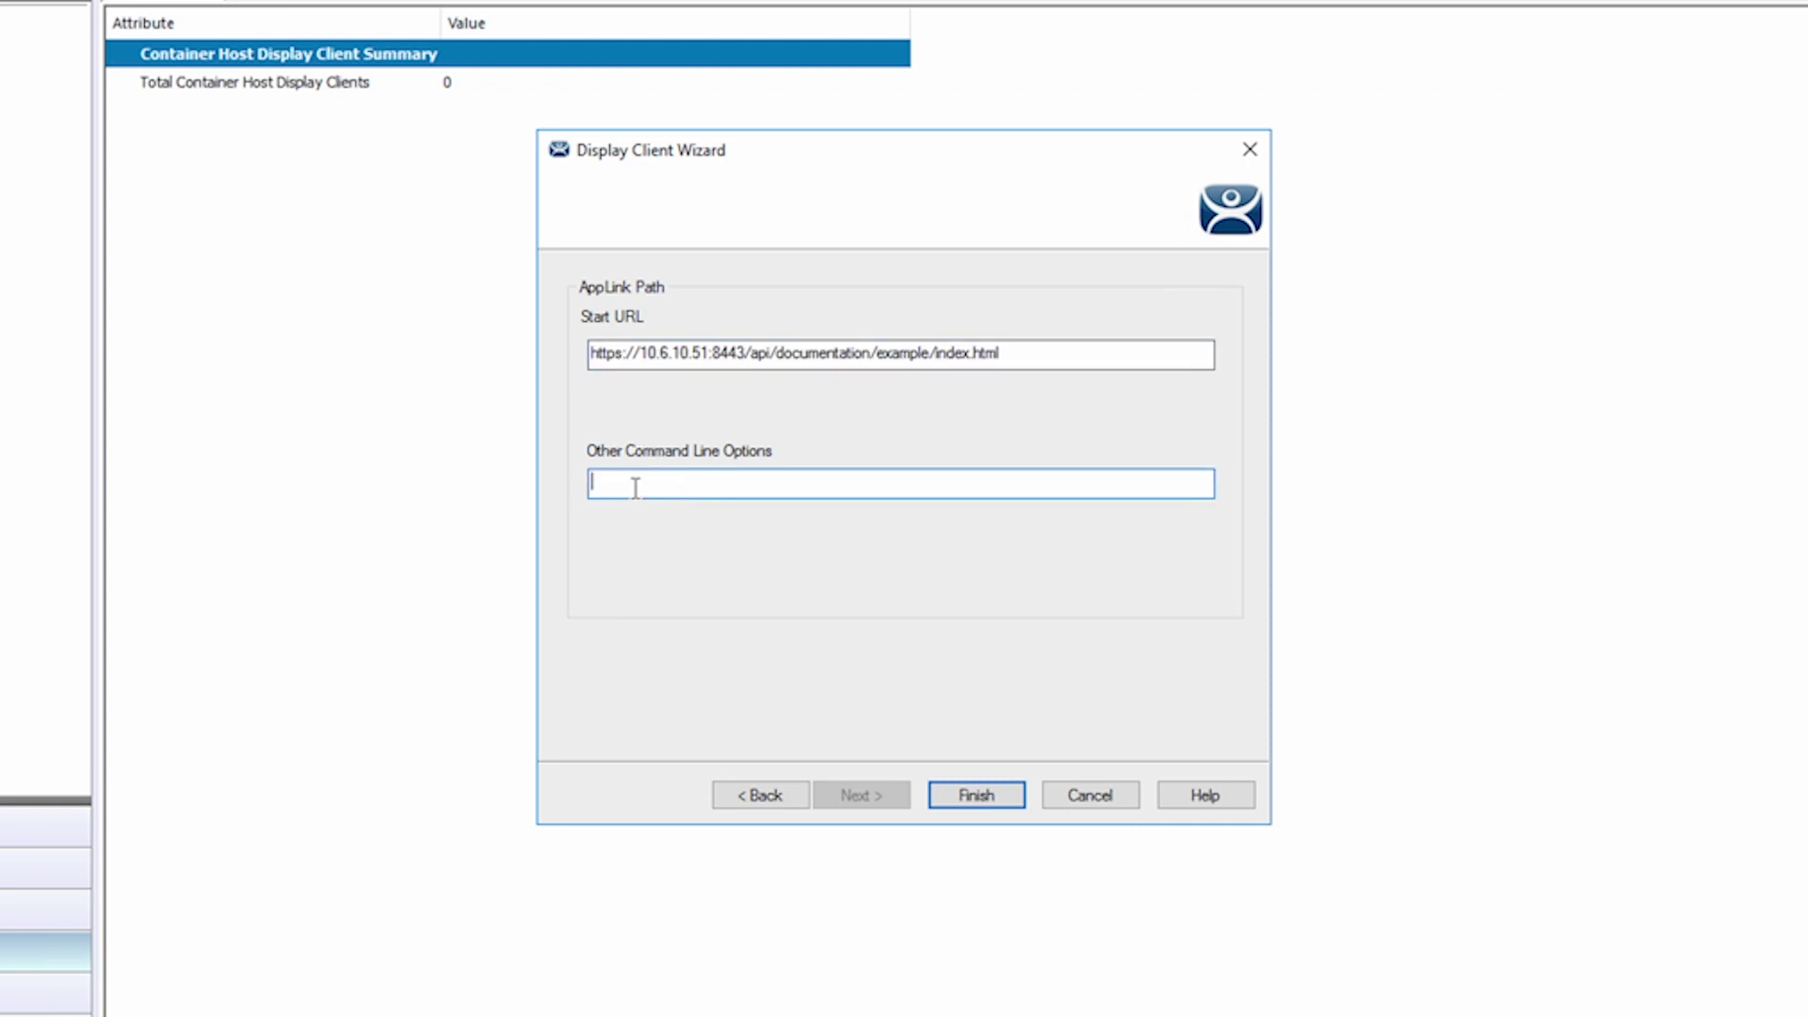
type("--kiosk --ignore-certificate-errors")
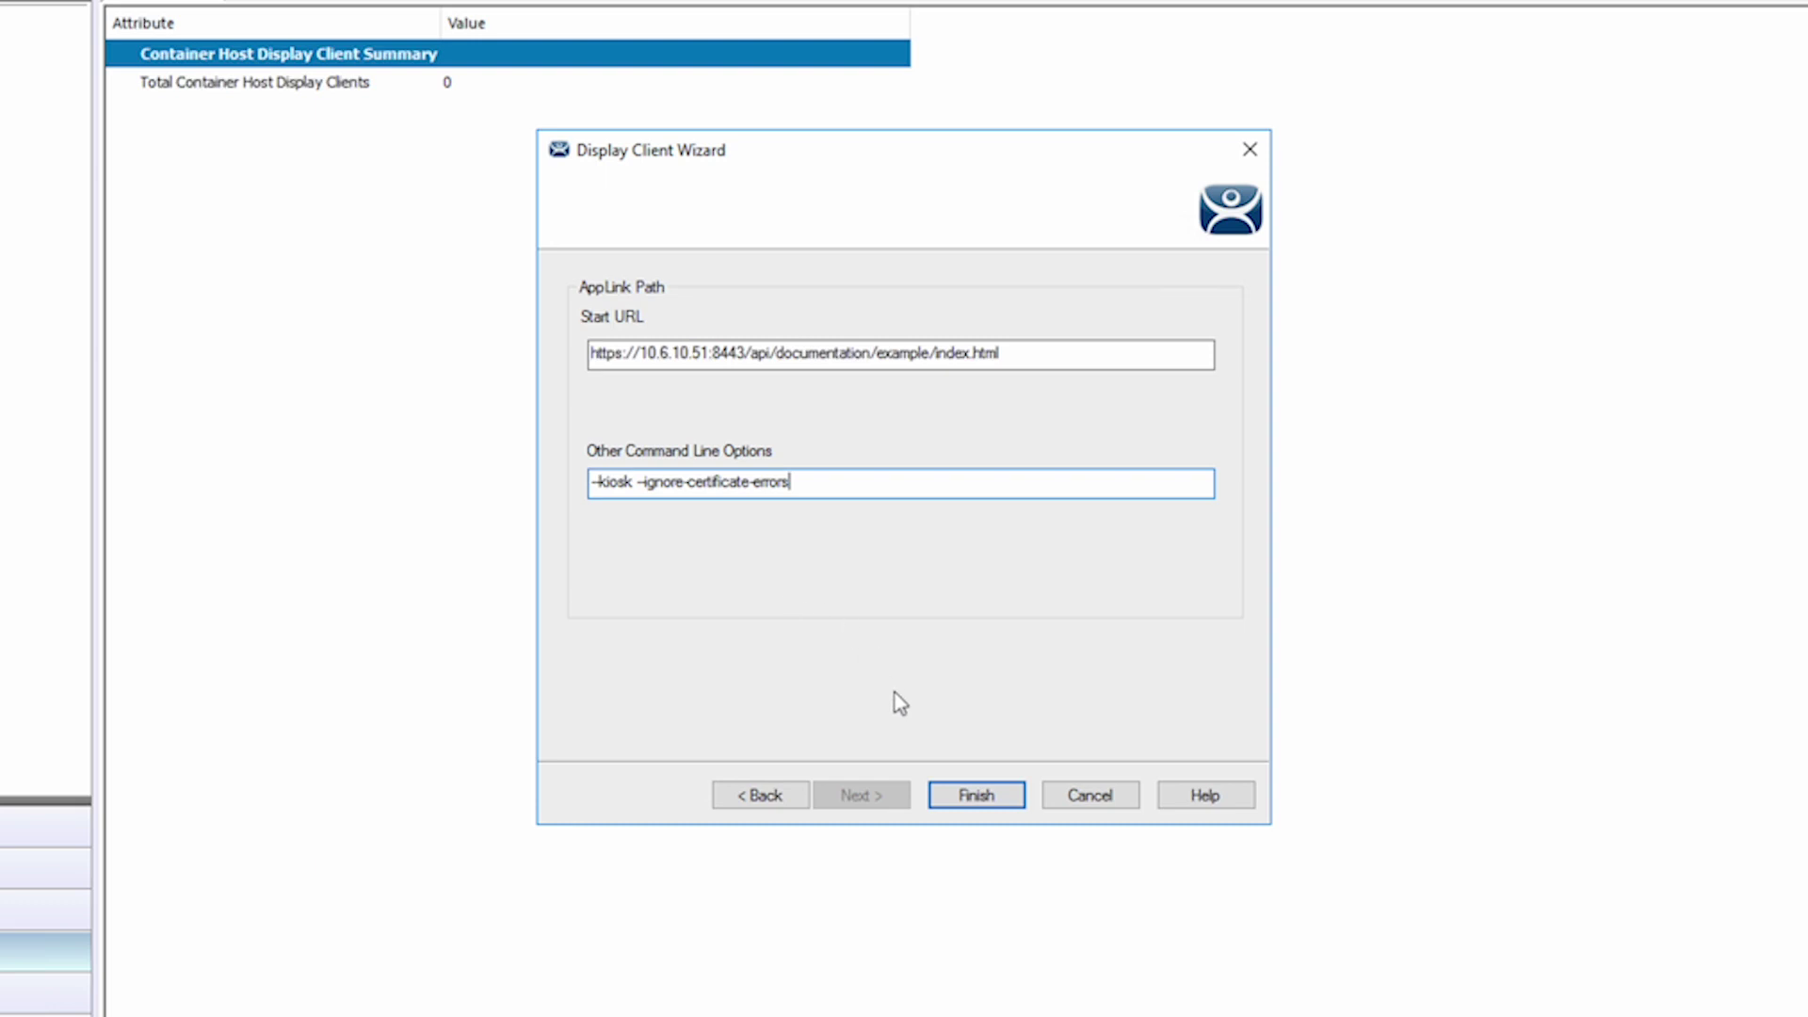
left_click(975, 797)
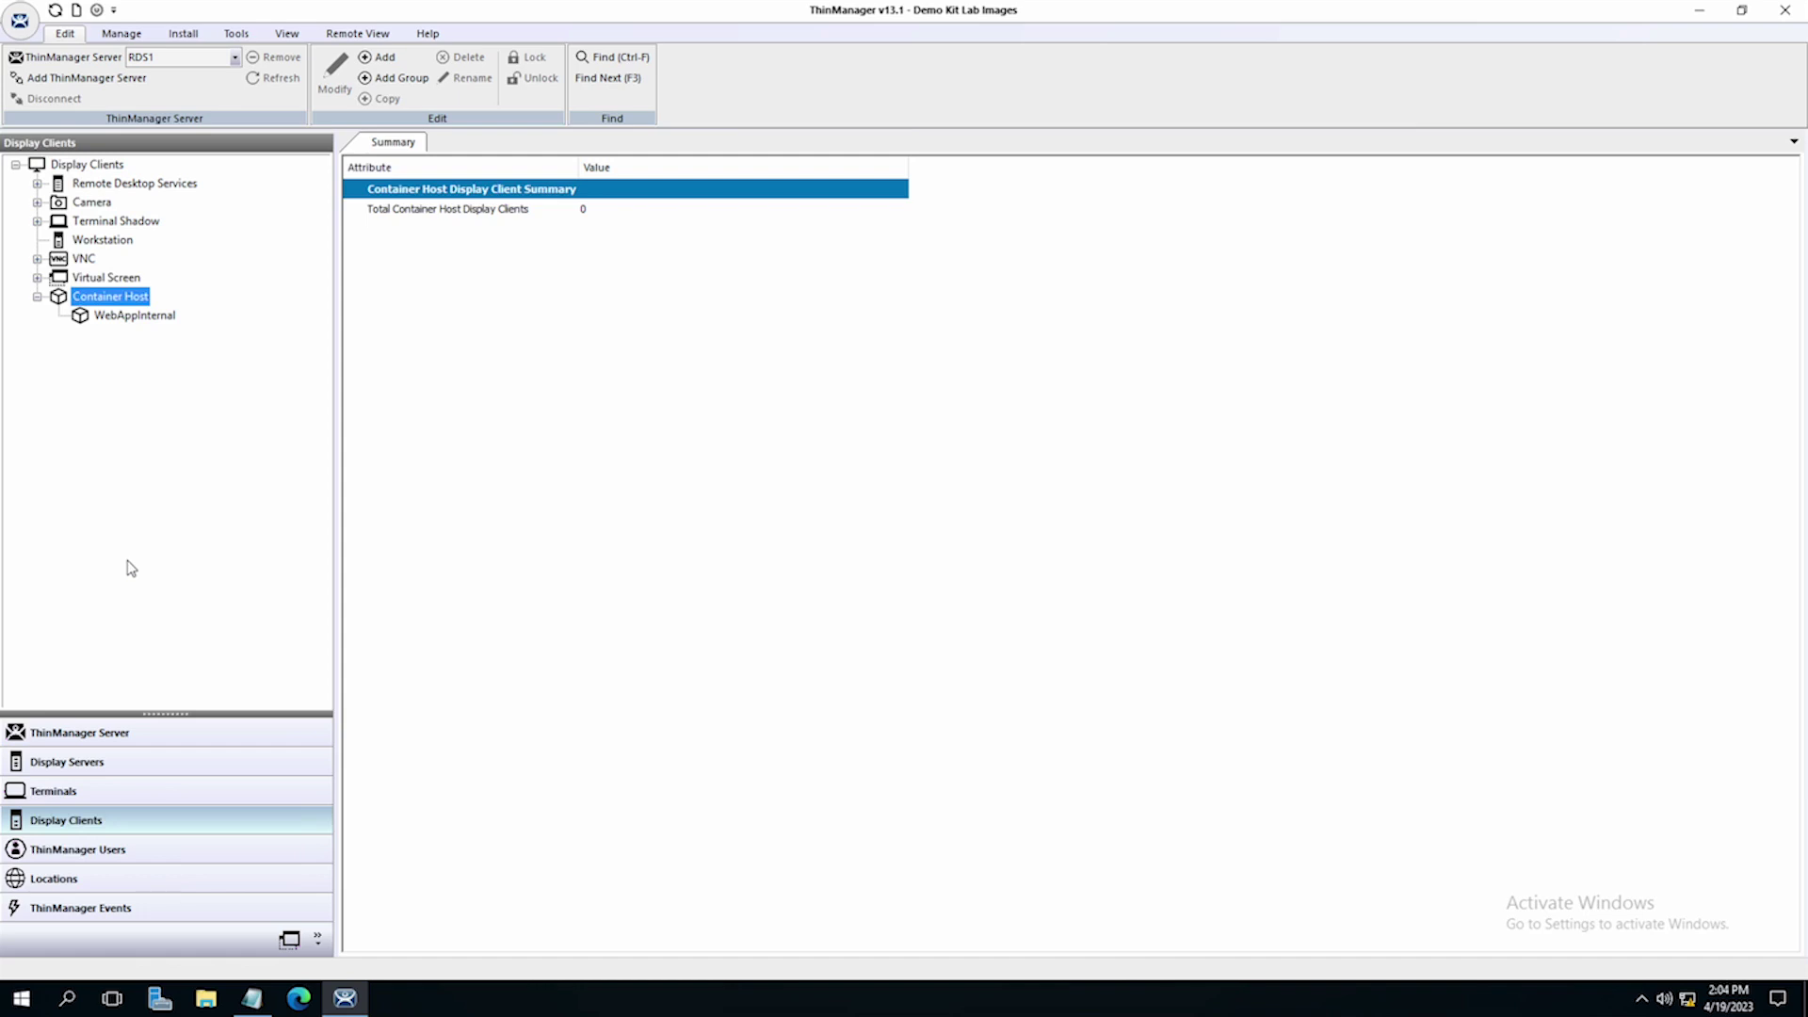
Open terminal 6300T's configuration wizard and advance to its display client selection
left_click(83, 791)
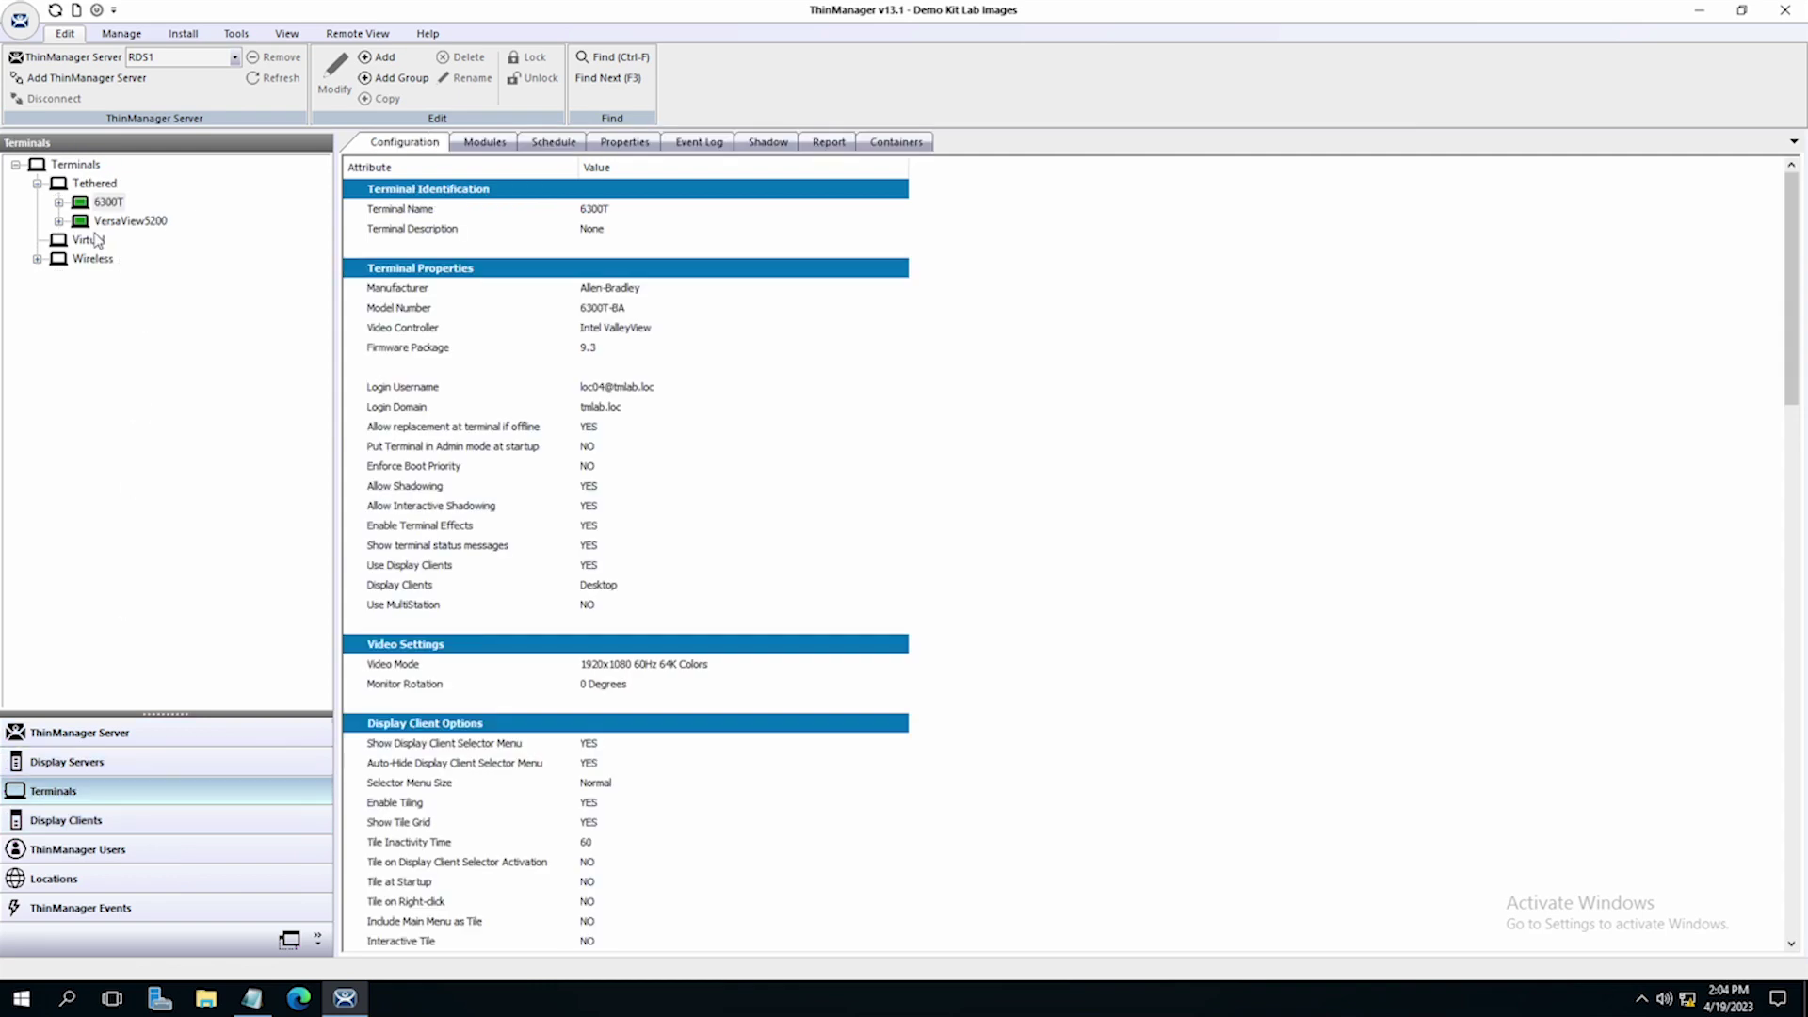
left_click(99, 202)
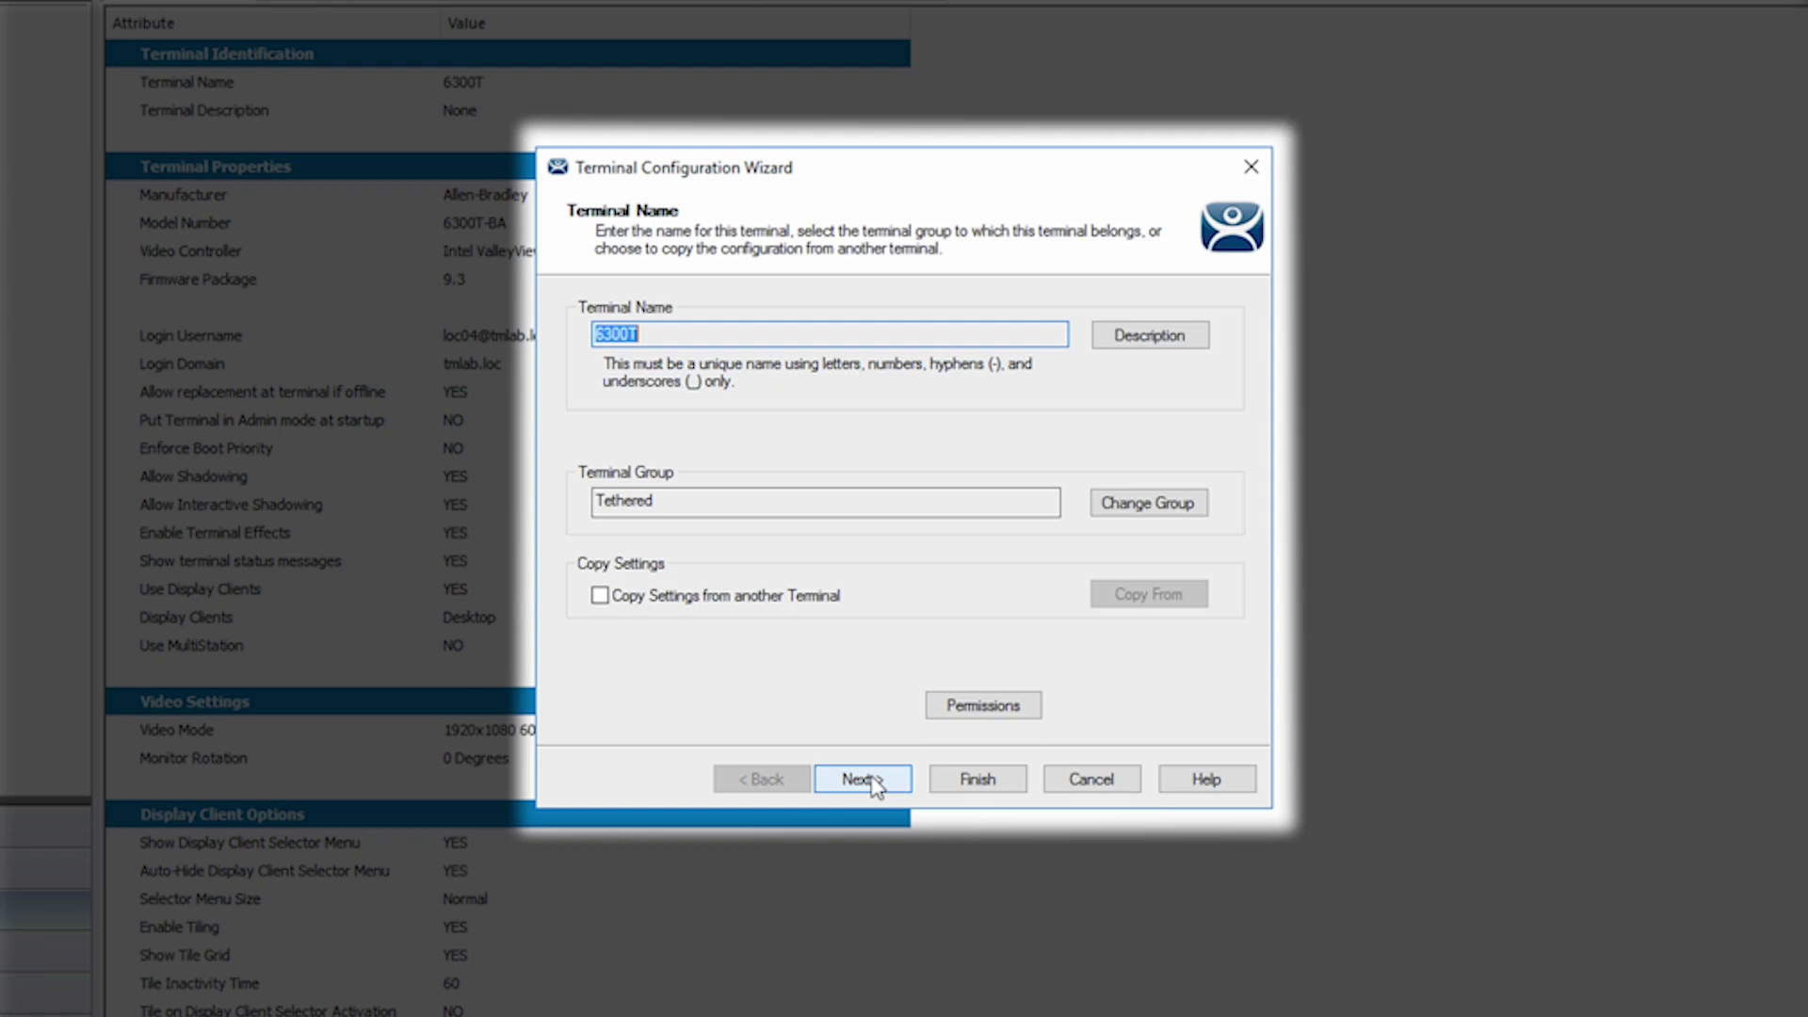
left_click(863, 780)
left_click(862, 780)
left_click(863, 779)
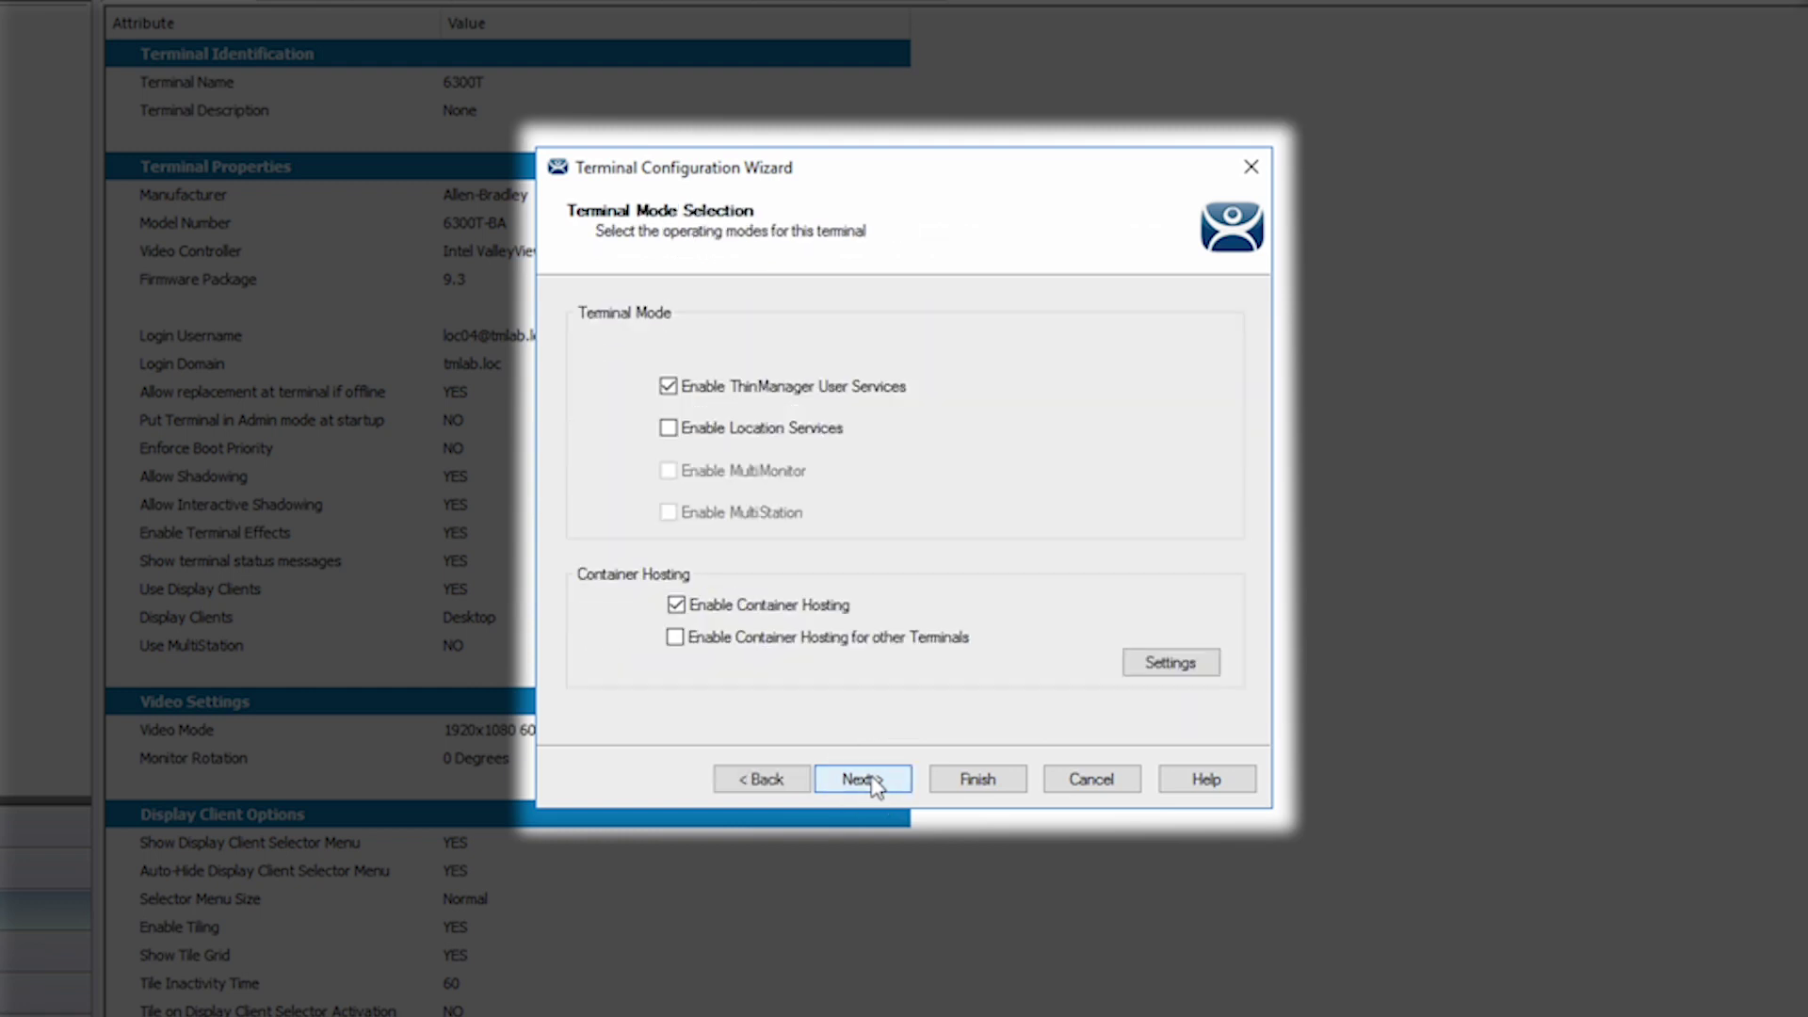
left_click(863, 780)
left_click(863, 780)
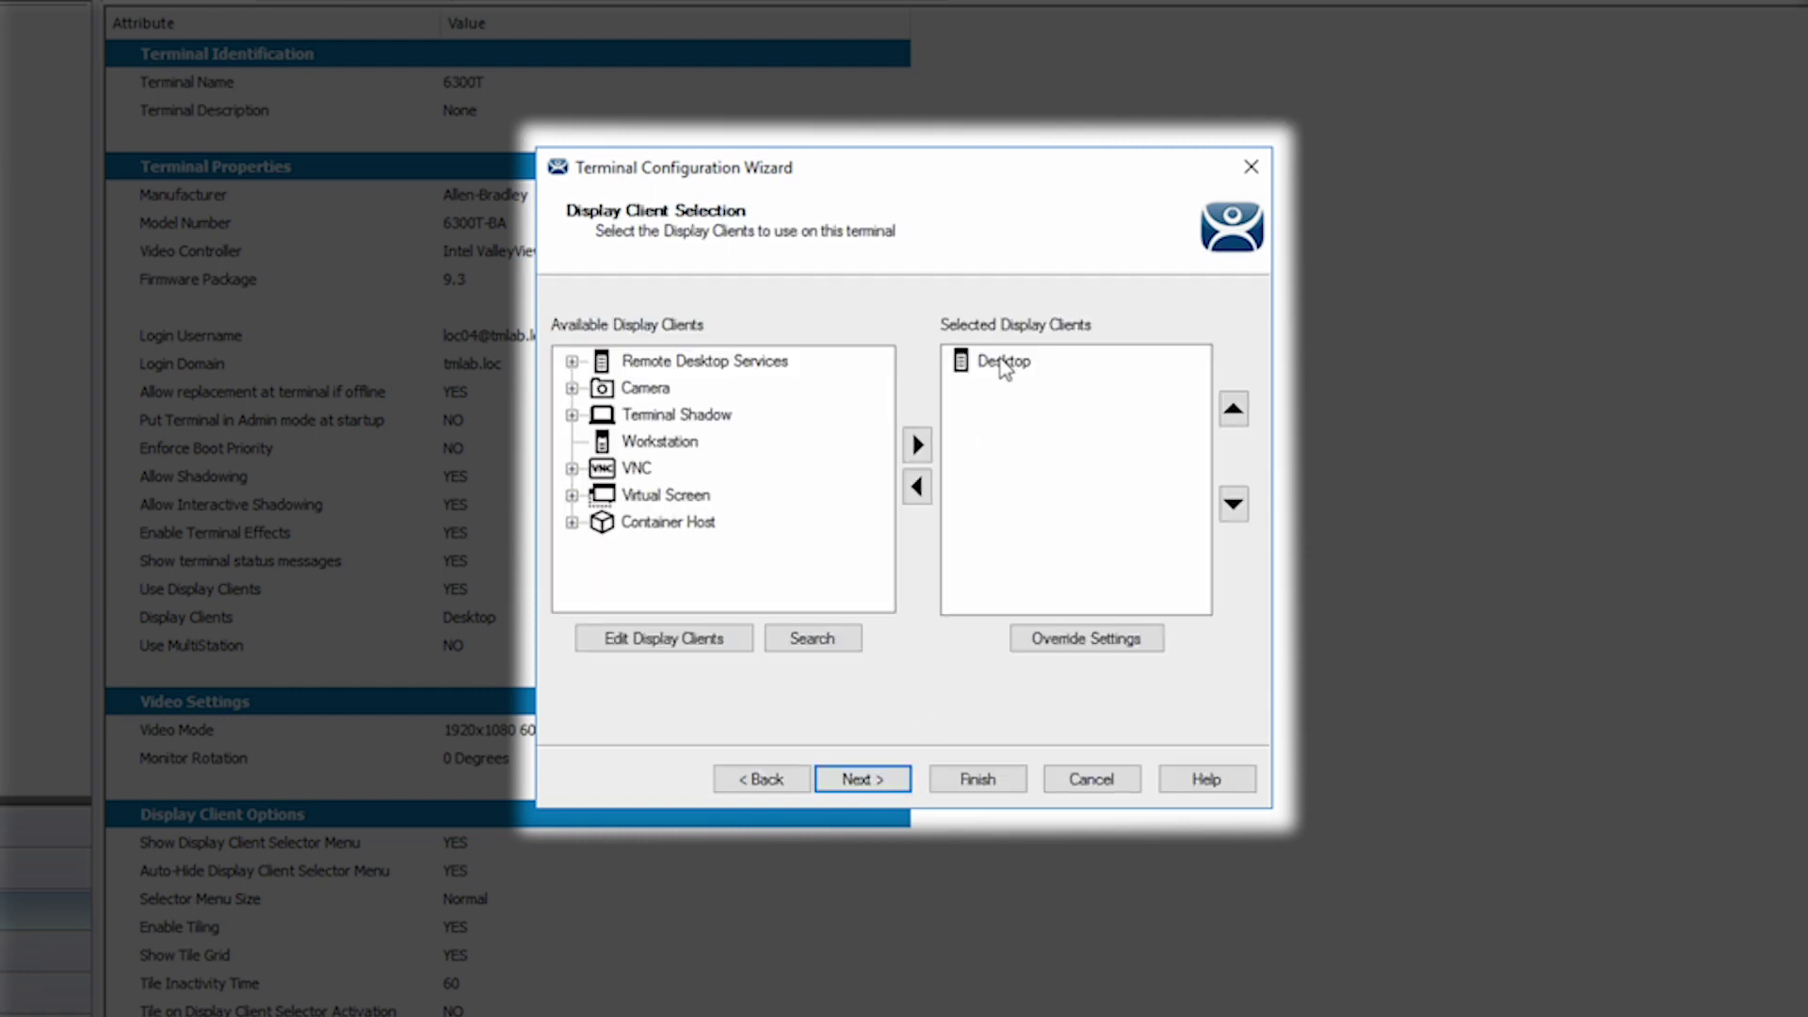
Replace Desktop with Container Host's WebAppInternal as 6300T's display client and finish
left_click(1004, 363)
key("Delete")
left_click(571, 523)
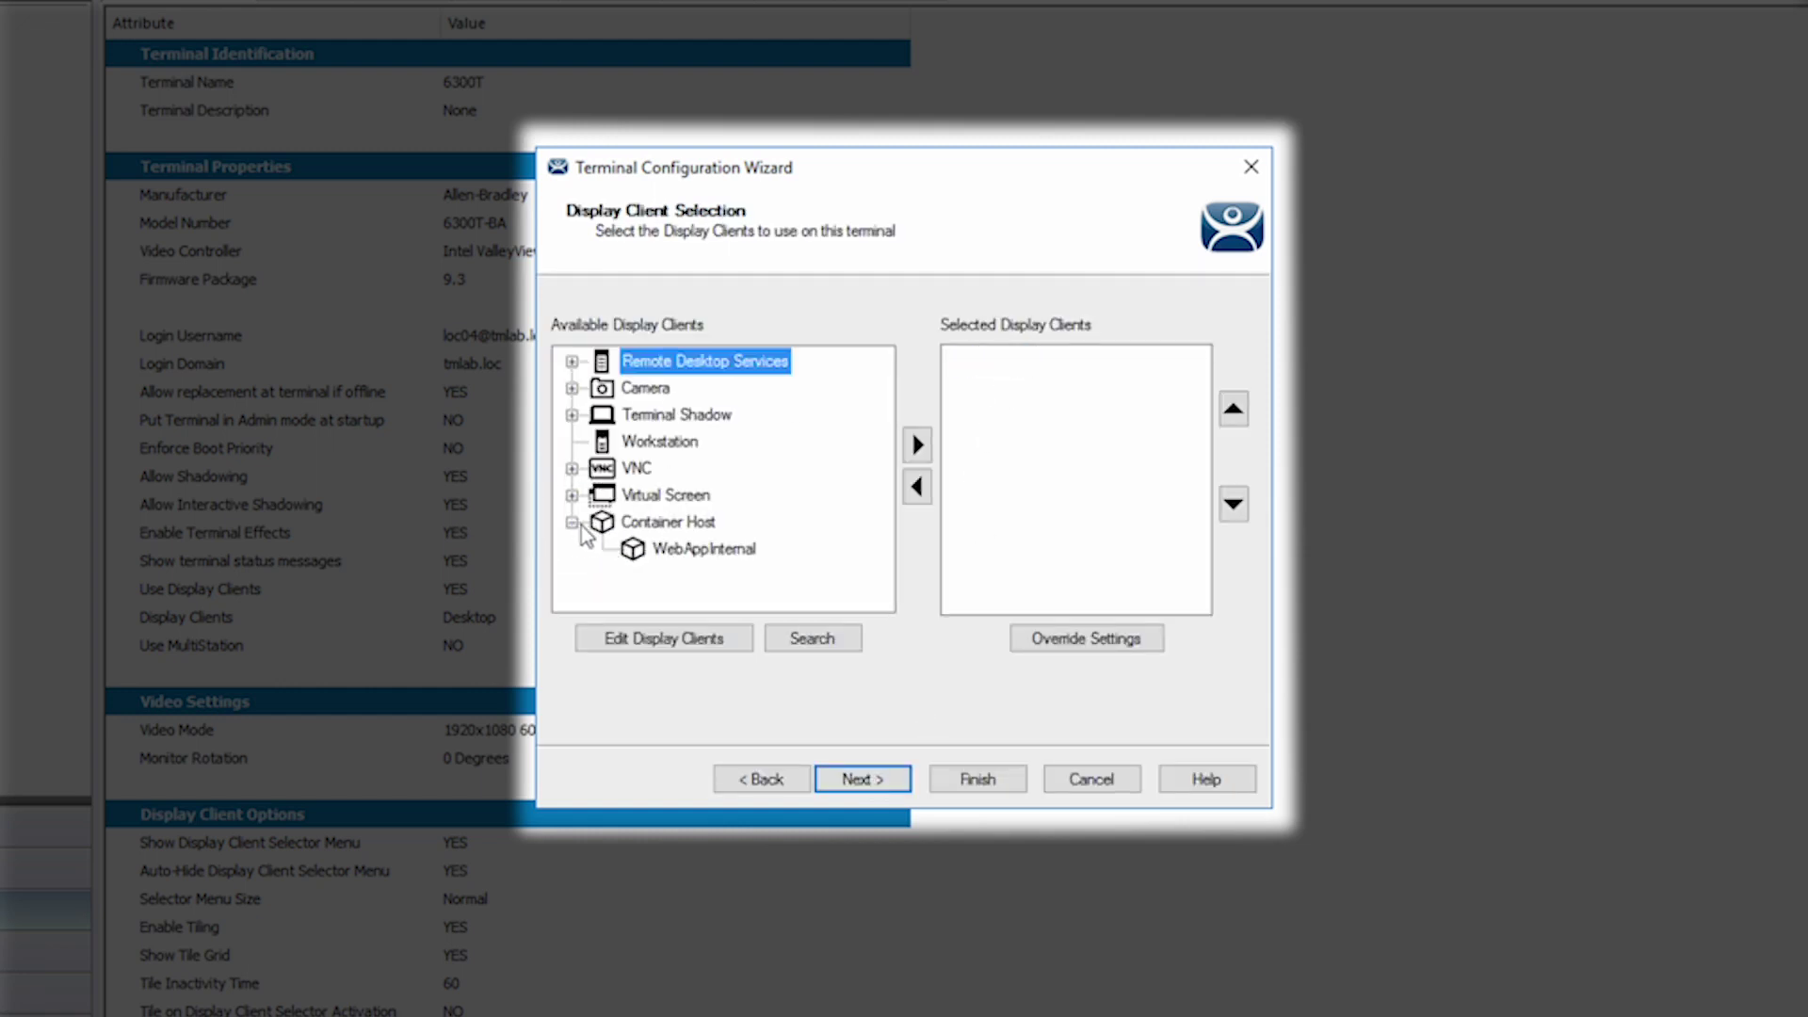
double_click(697, 554)
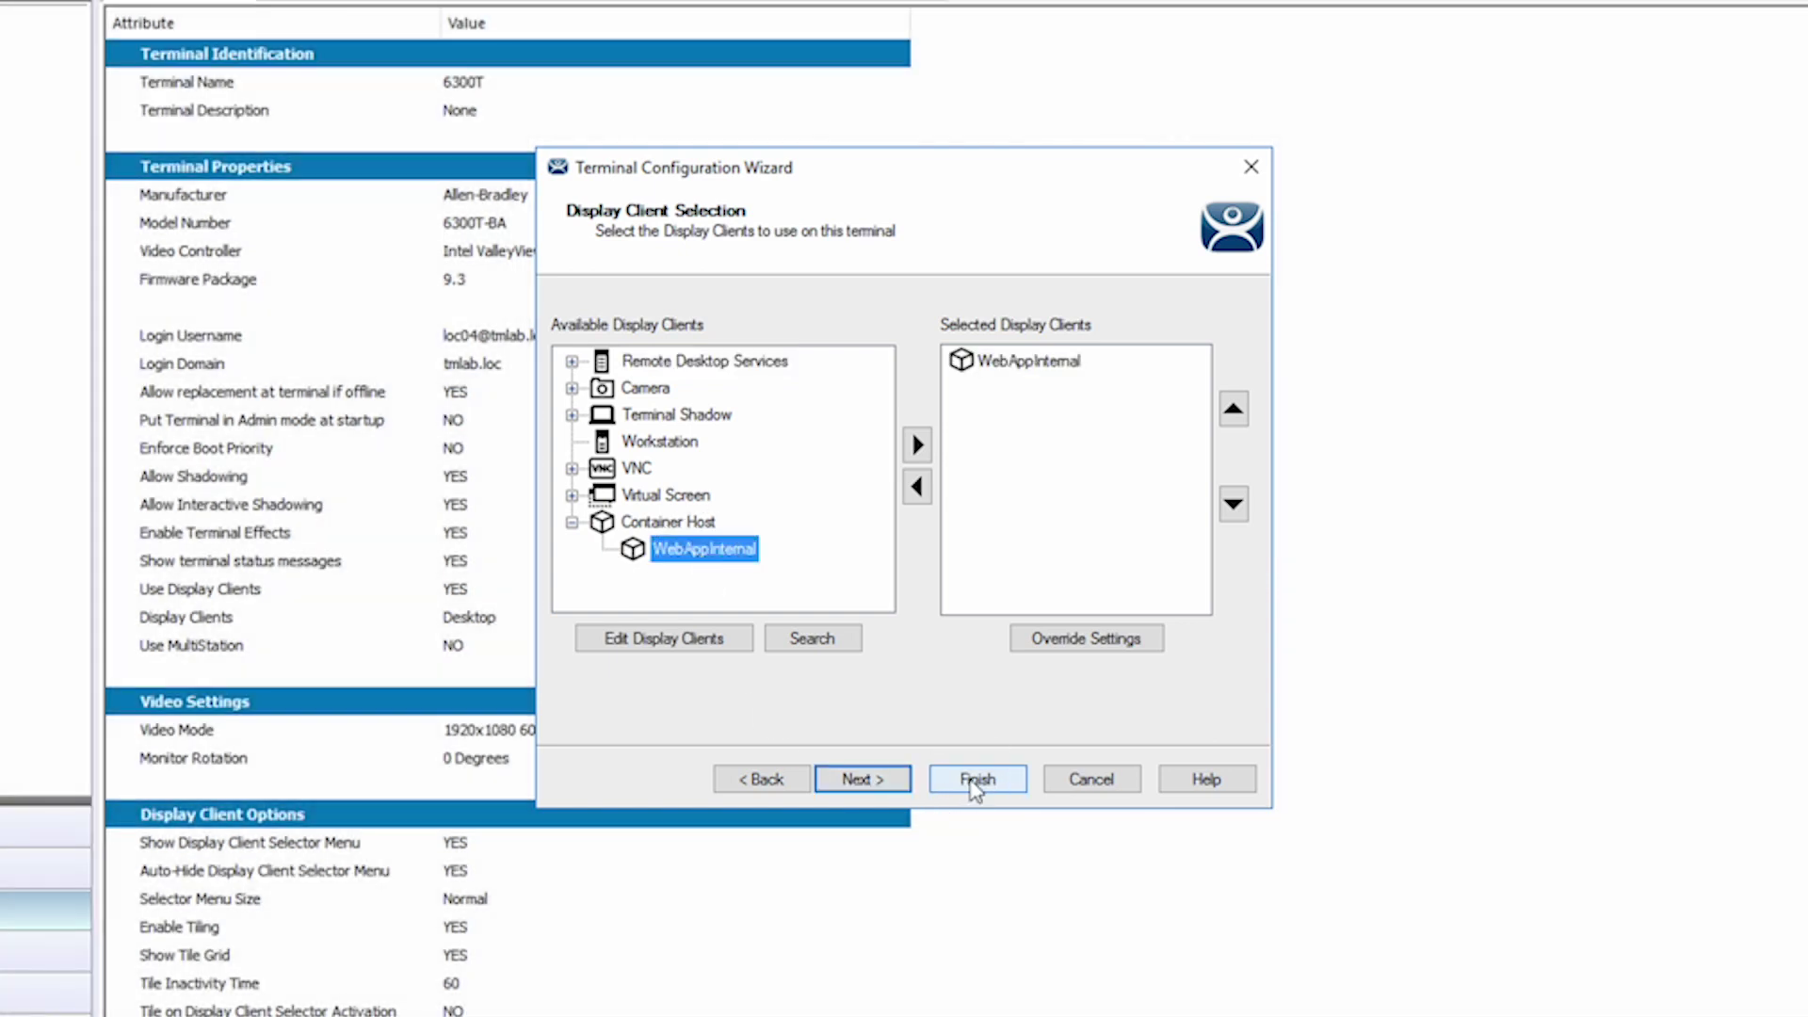
left_click(974, 784)
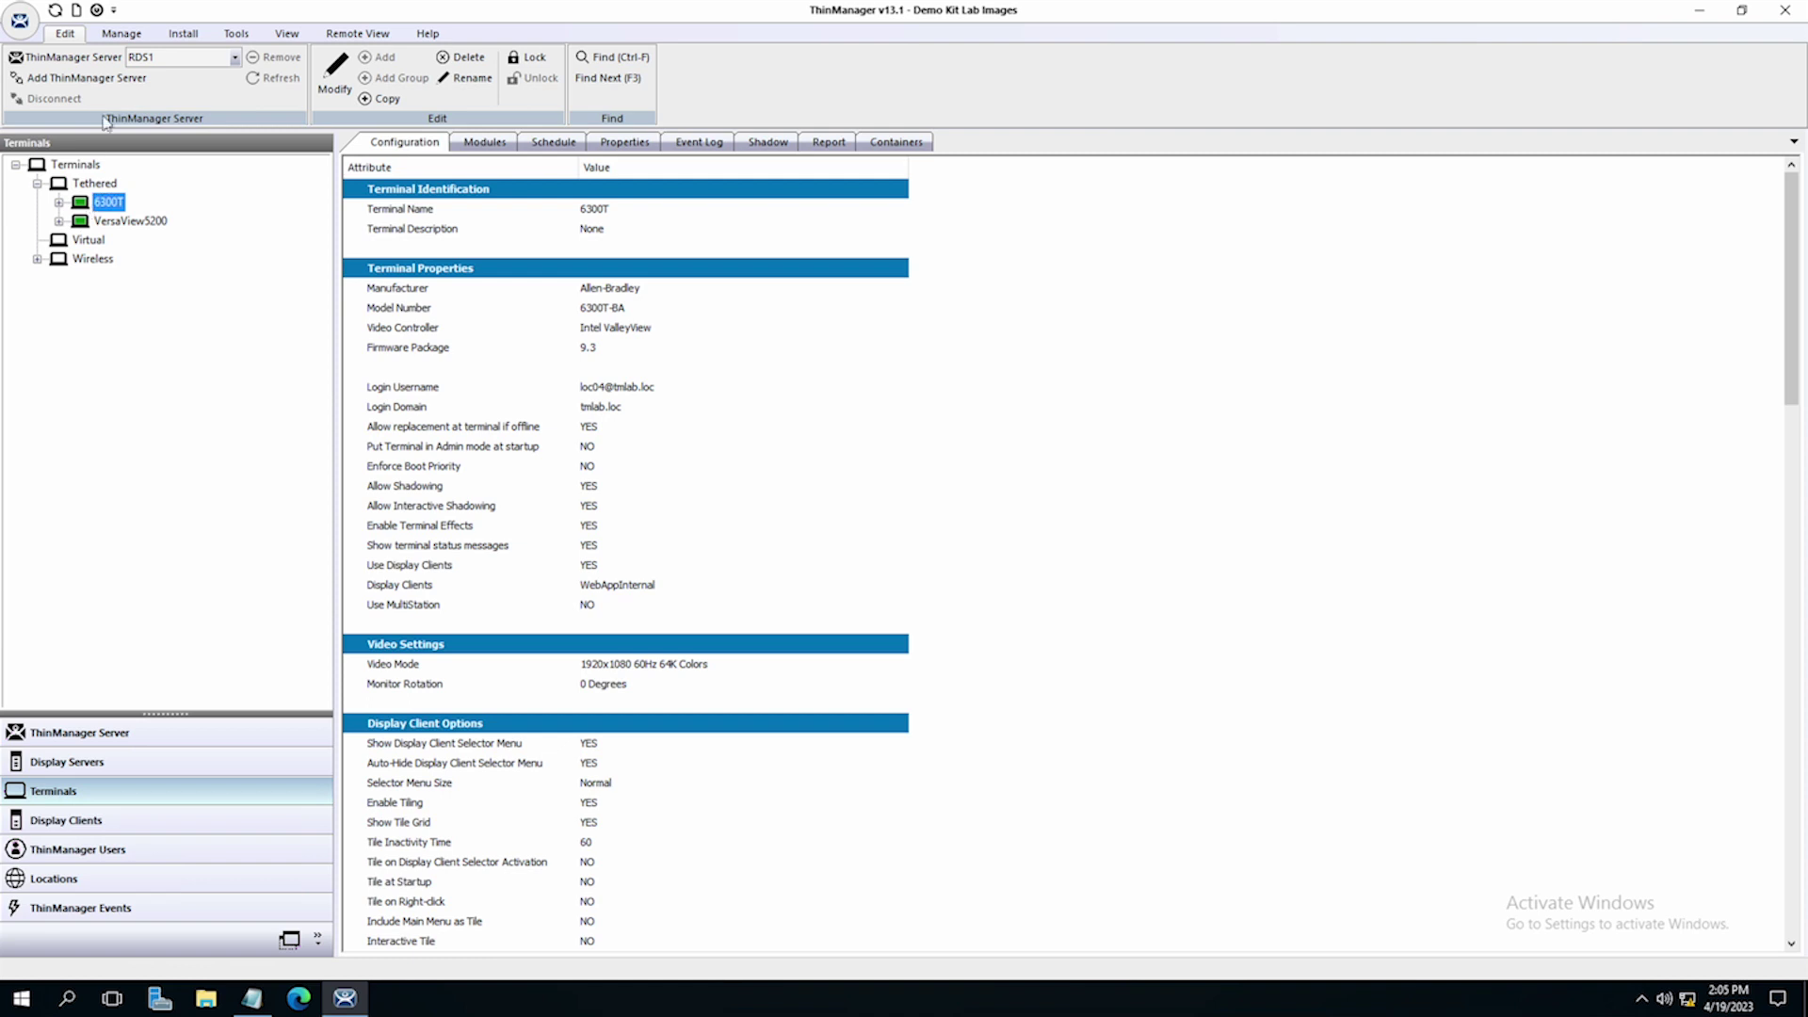
left_click(236, 34)
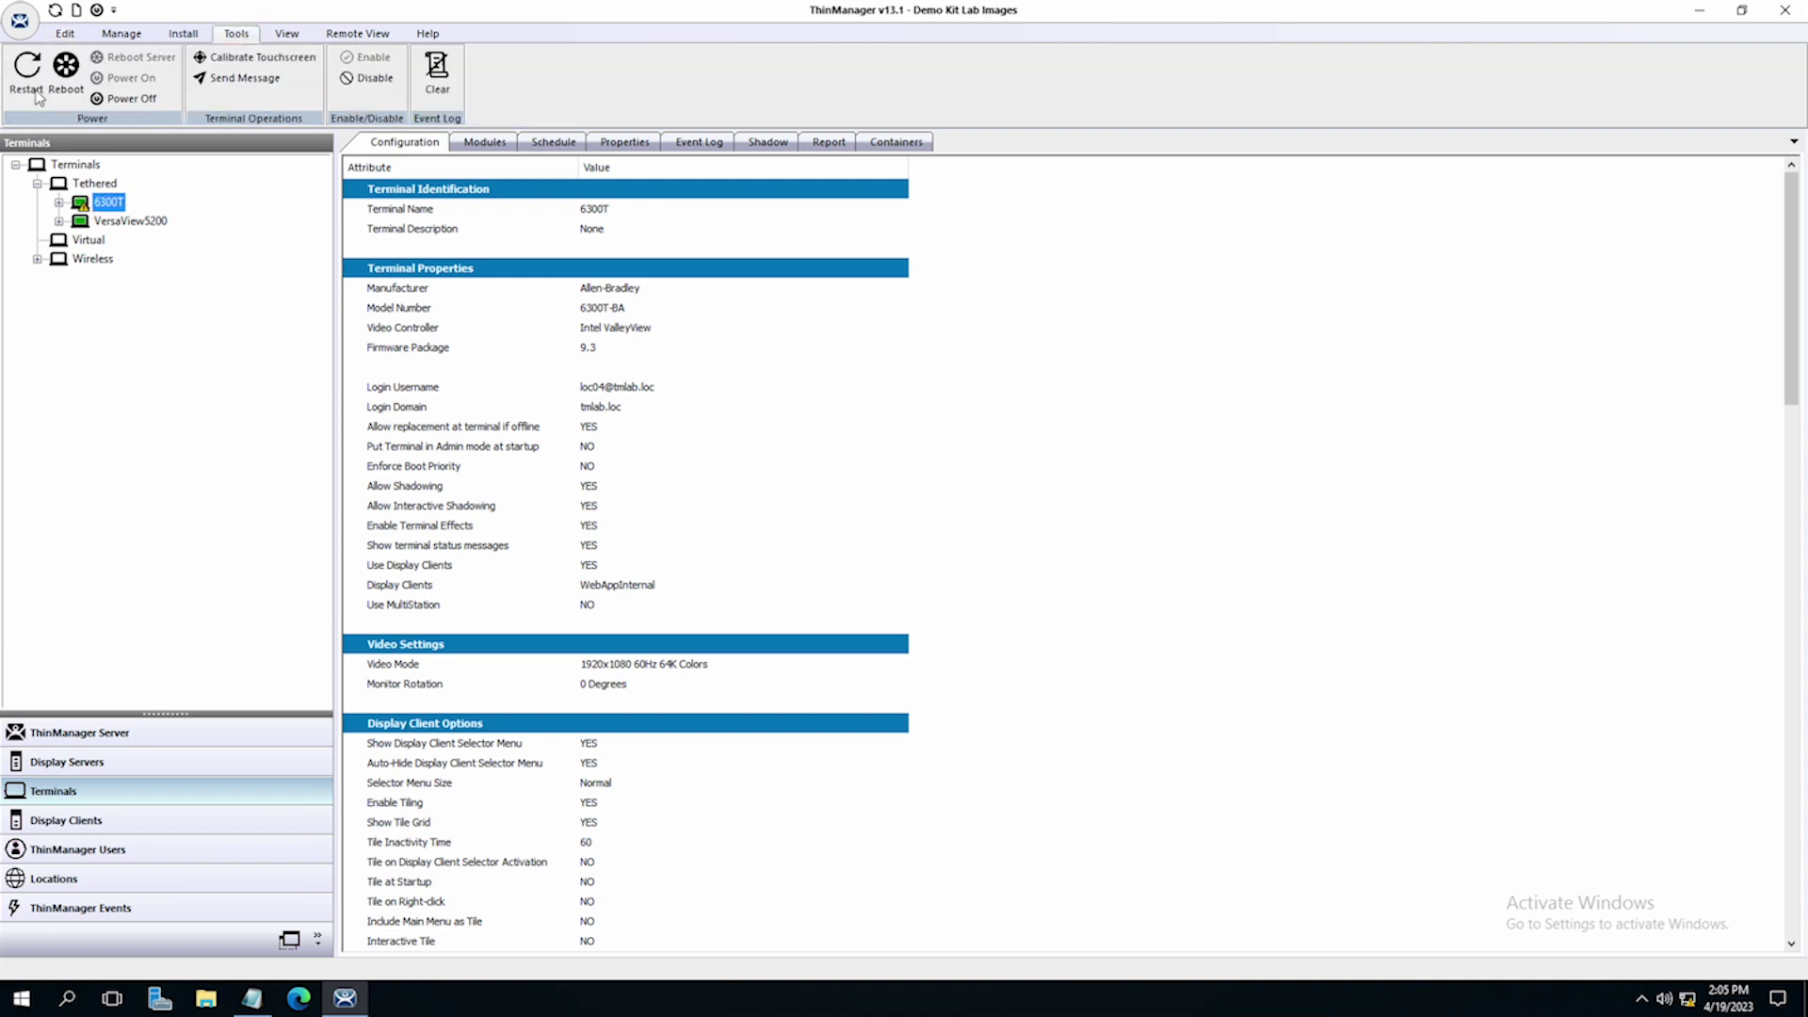
Reboot 6300T, then check its Shadow view and the running WebAppInternal chrome container
left_click(66, 66)
left_click(863, 534)
left_click(767, 146)
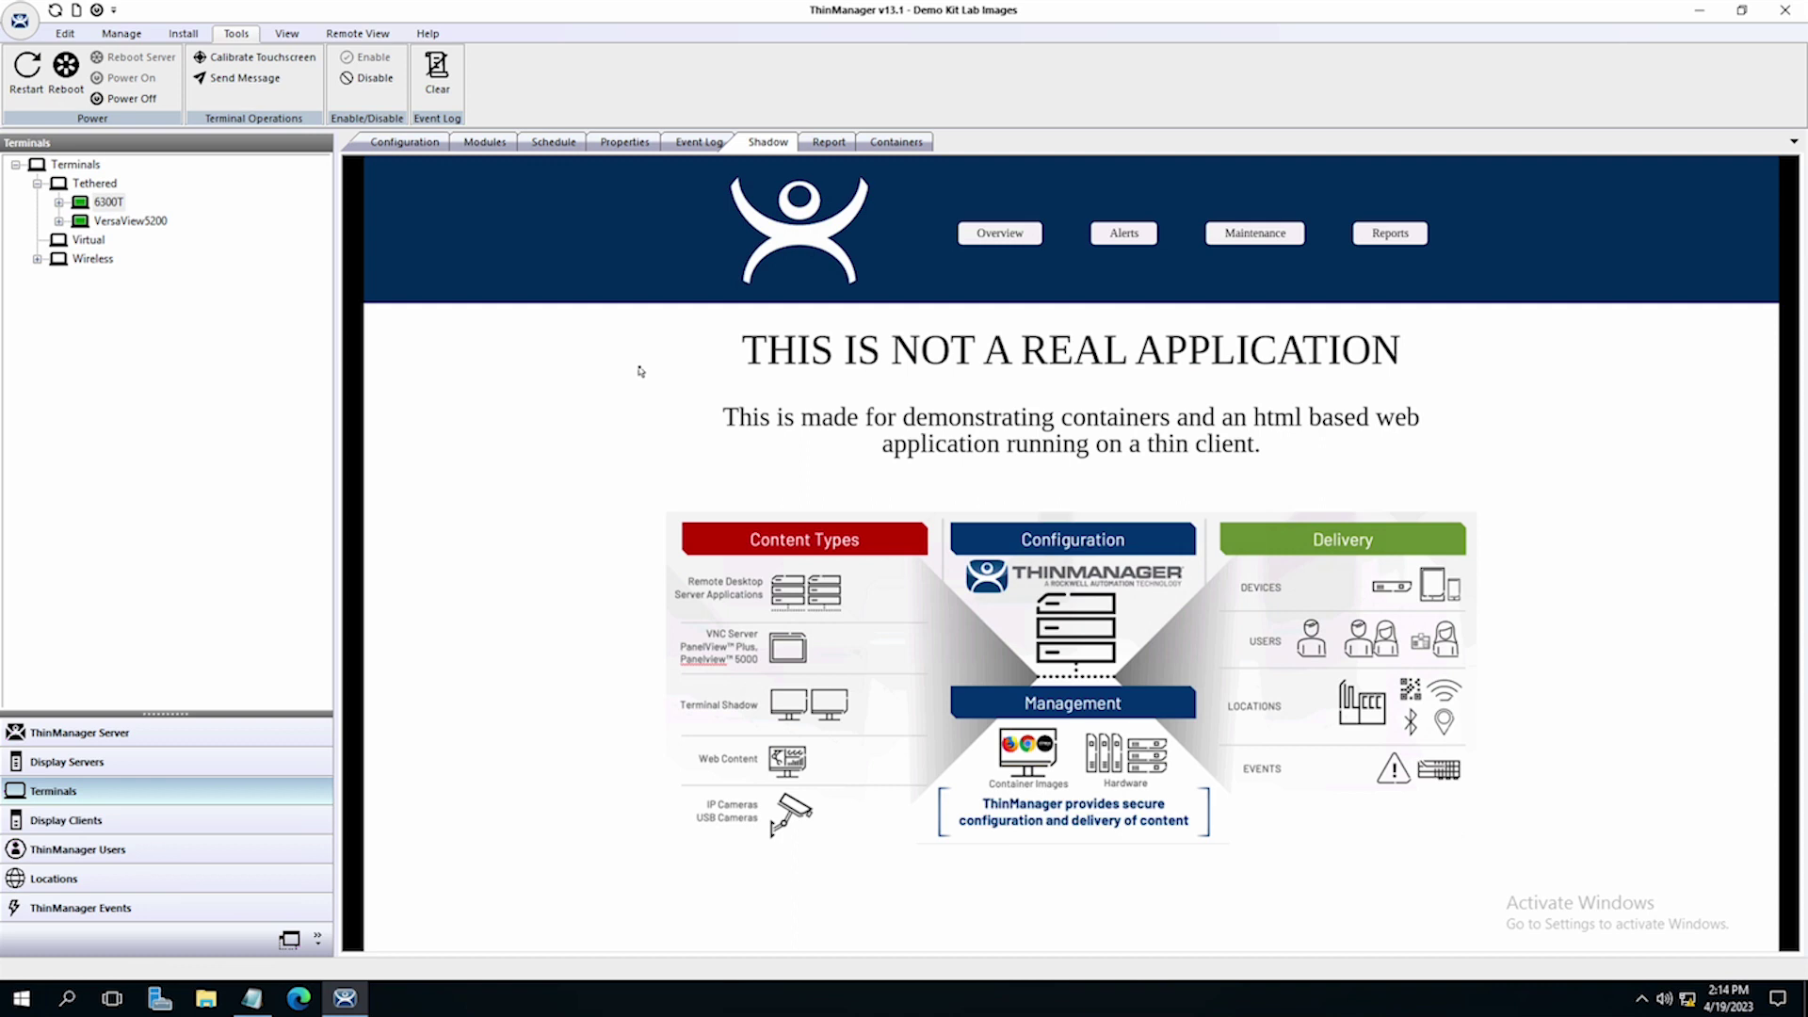
left_click(896, 143)
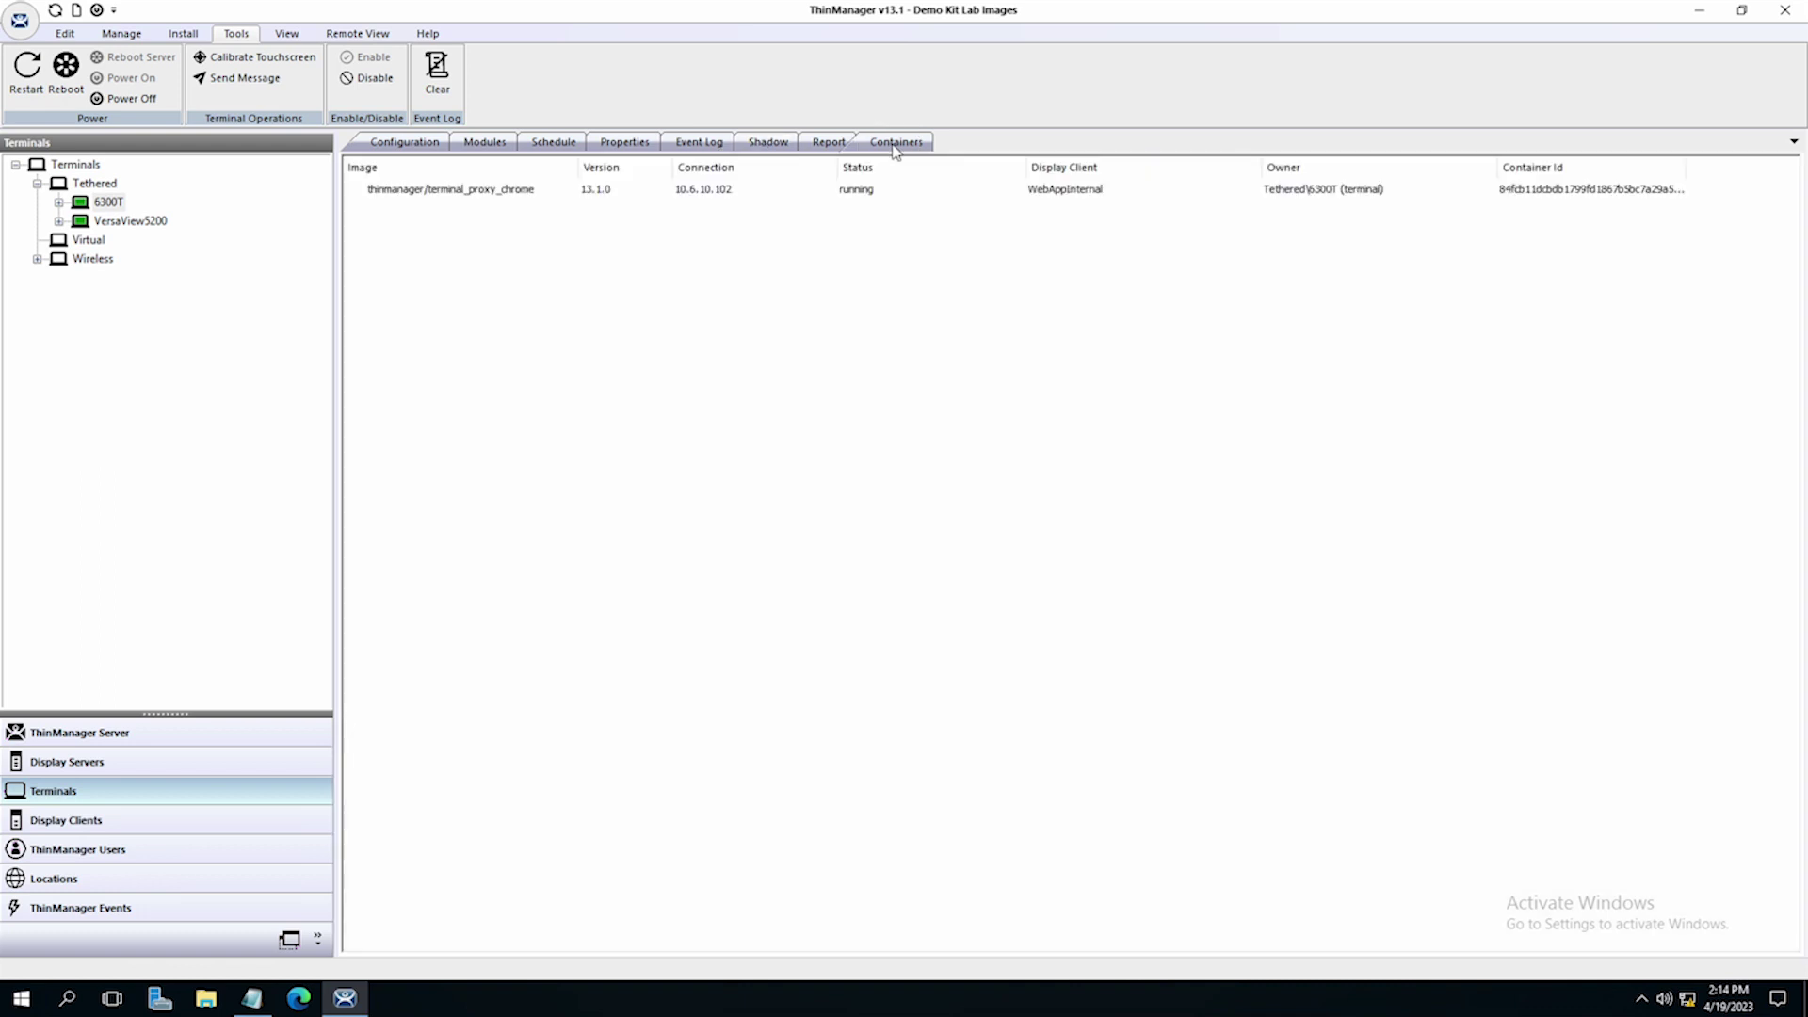
left_click(770, 143)
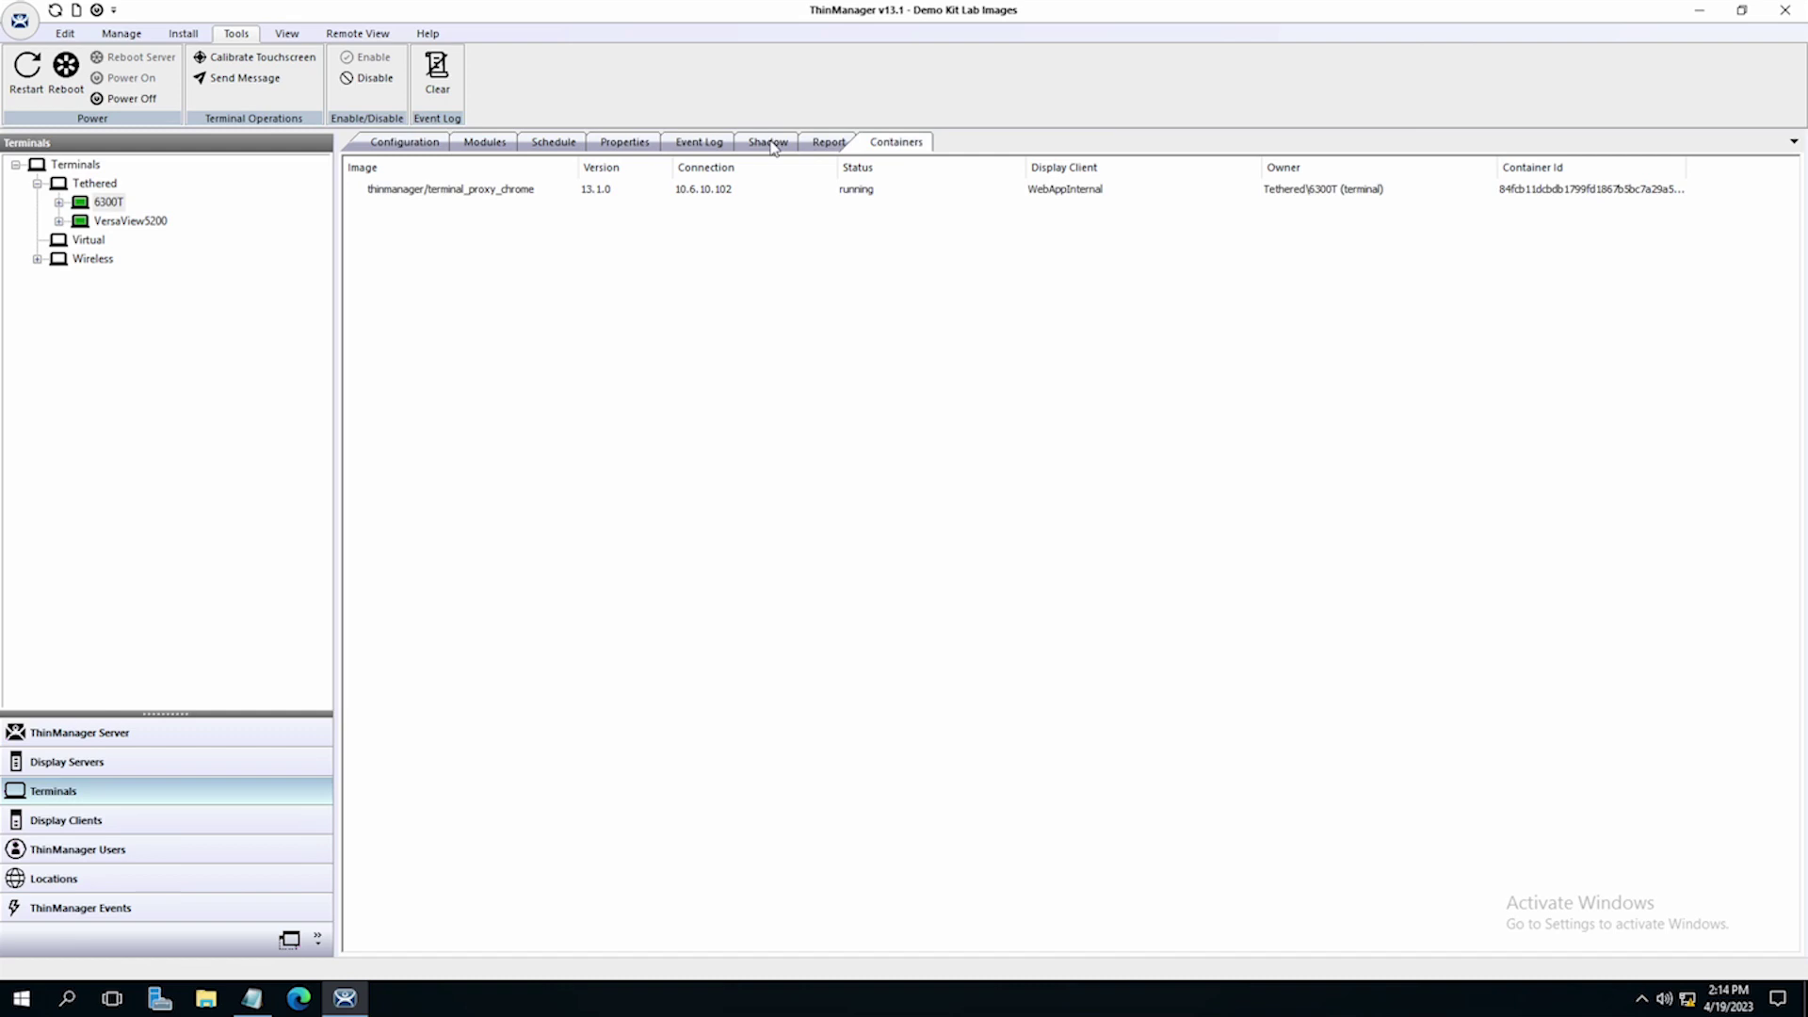